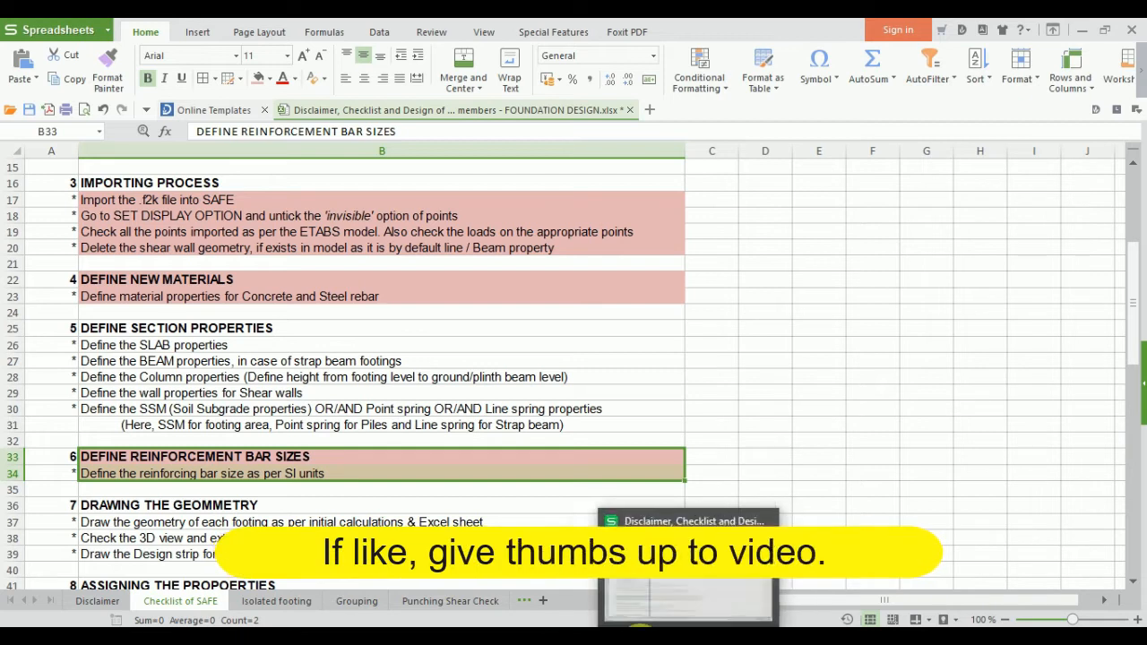
# Look at the Grouping sheet, switch to SAFE and rename the existing slab property SLAB1 as S 300
pyautogui.click(357, 601)
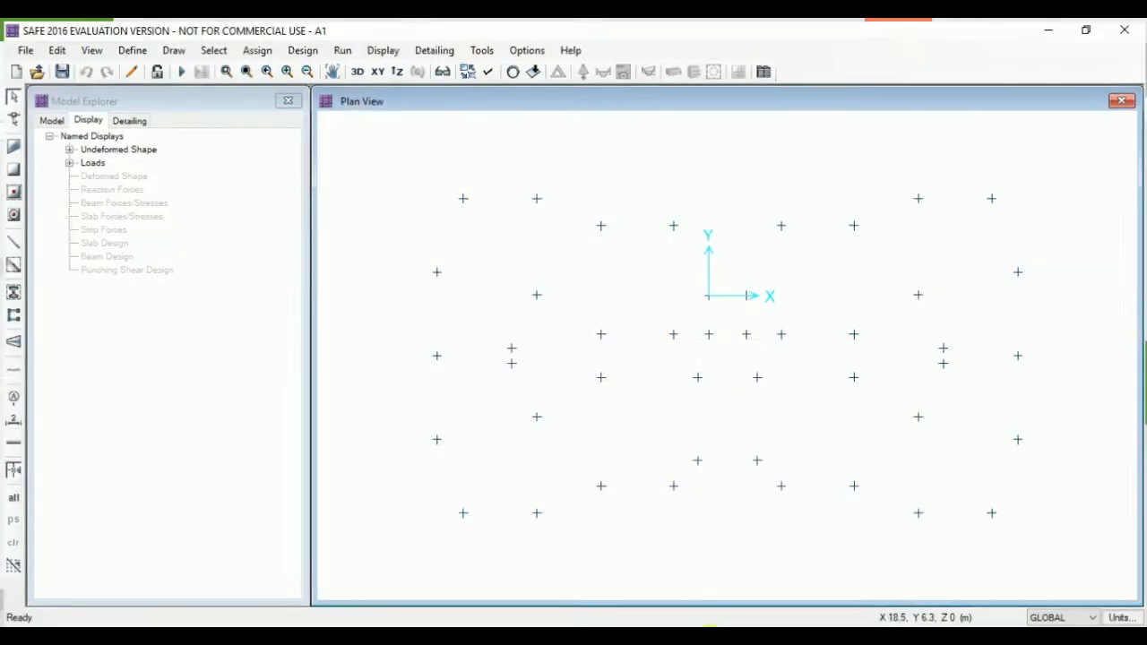
pyautogui.click(125, 48)
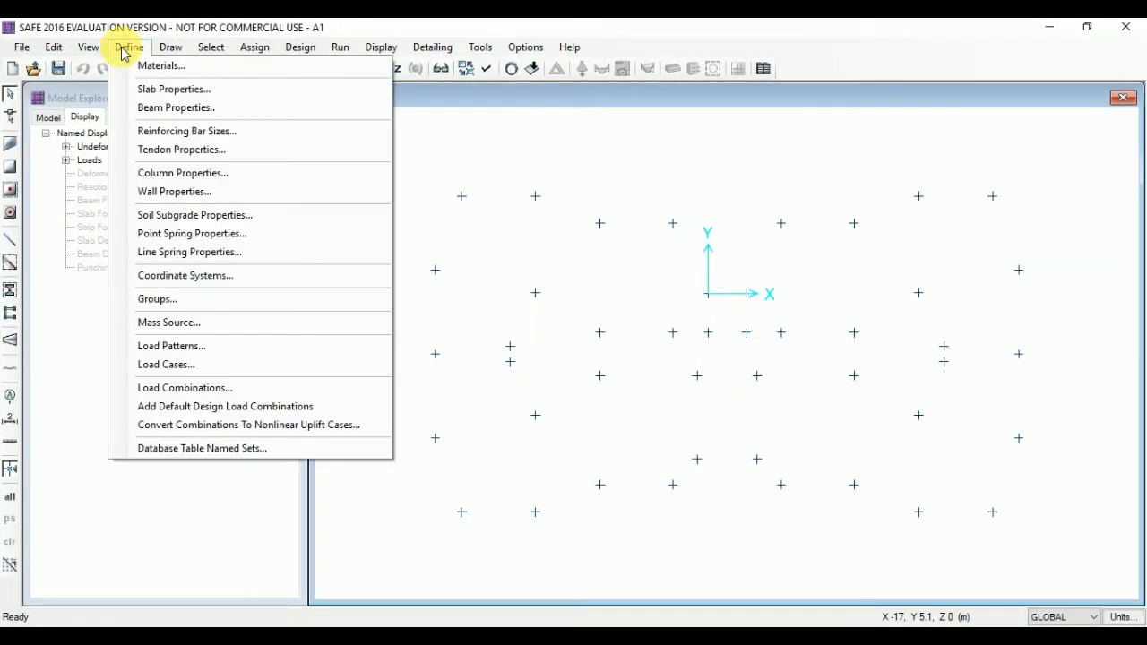
pyautogui.click(148, 88)
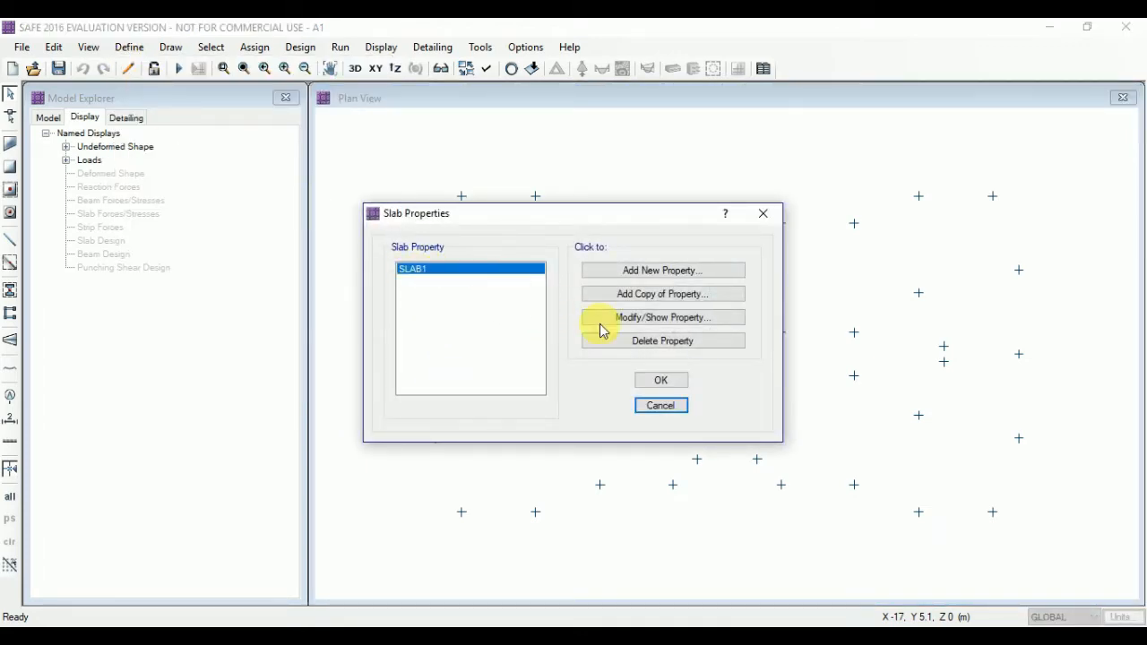
pyautogui.click(640, 318)
pyautogui.click(610, 178)
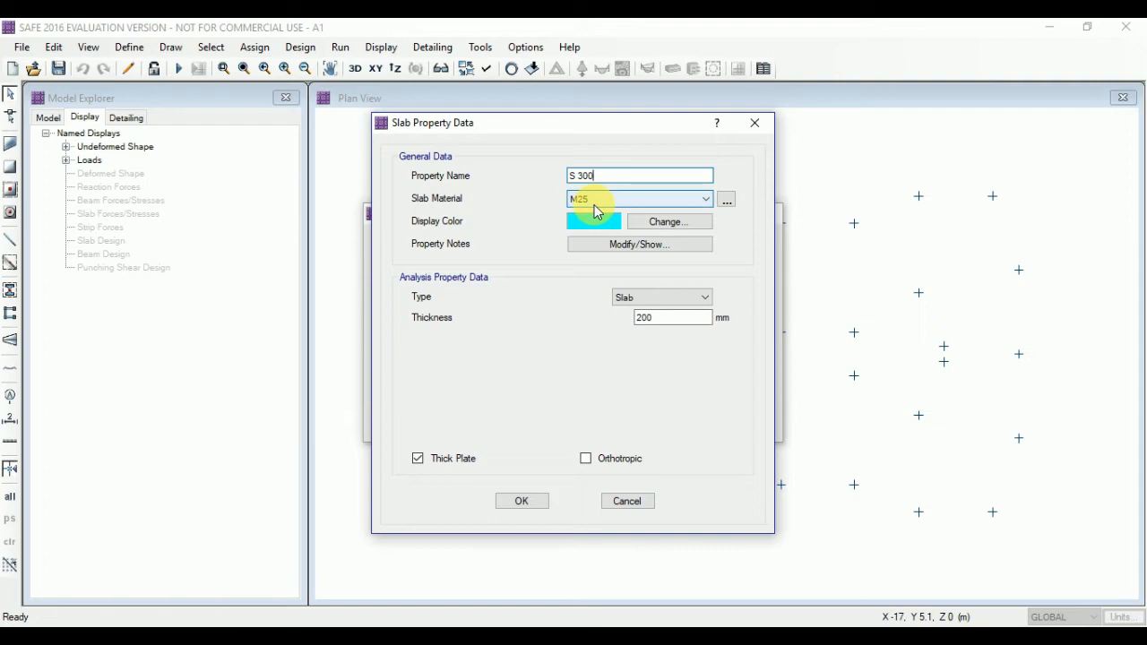
# Set the S 300 slab property's type to Footing with a 300 mm thickness and accept the definition
pyautogui.click(654, 301)
pyautogui.click(656, 379)
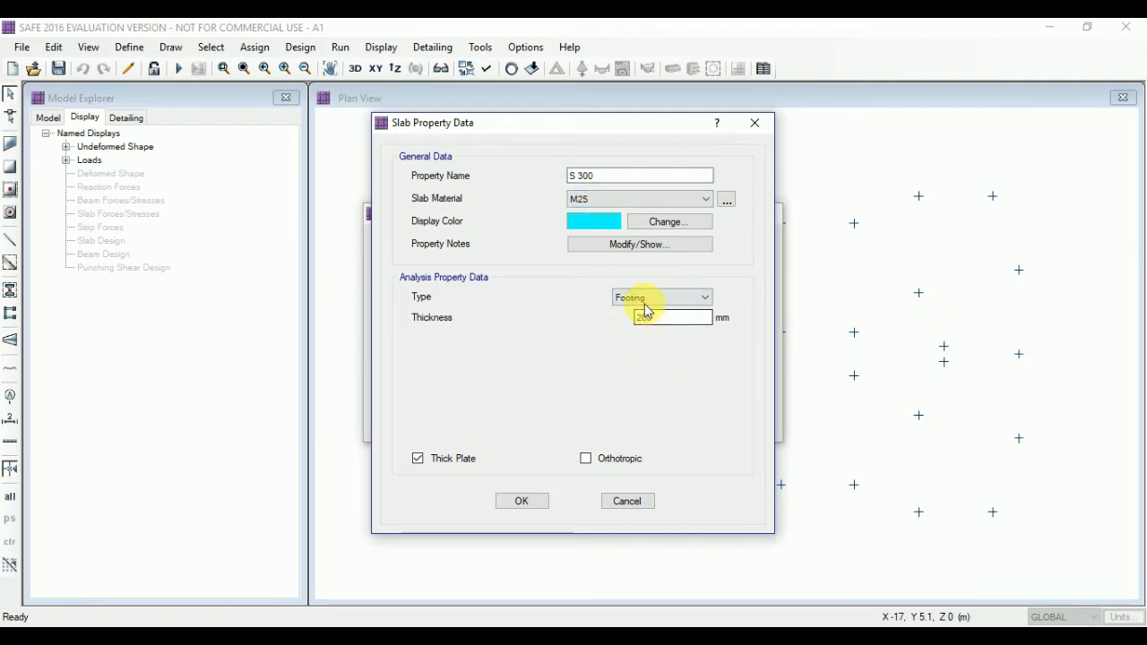
pyautogui.click(692, 303)
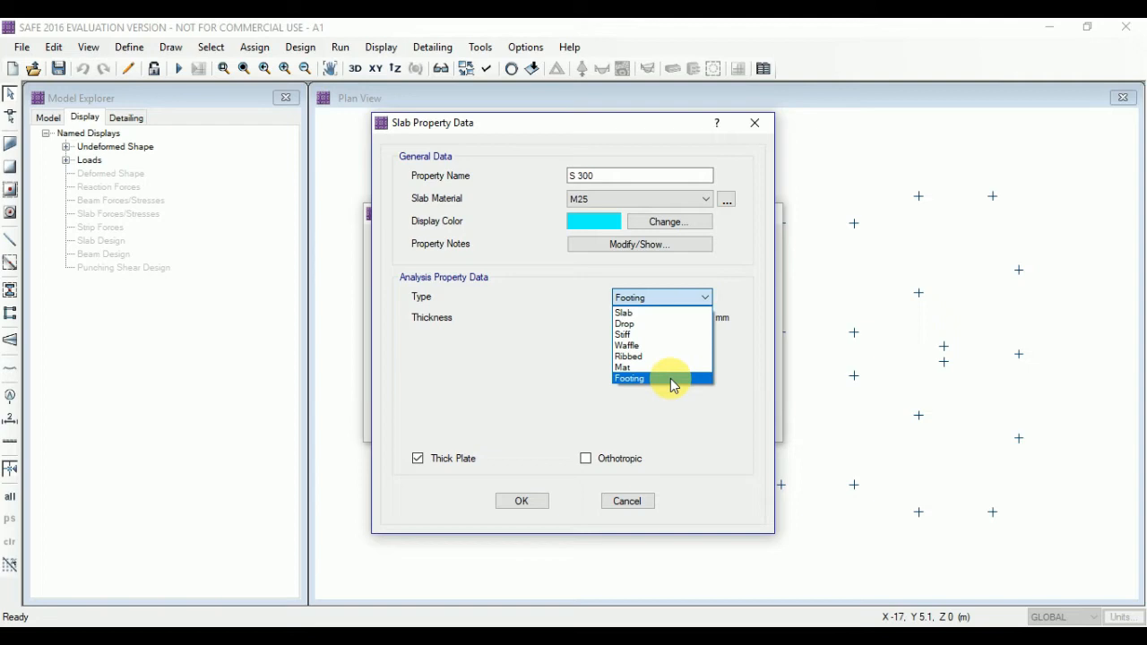
pyautogui.click(672, 379)
pyautogui.doubleClick(671, 318)
pyautogui.write('300')
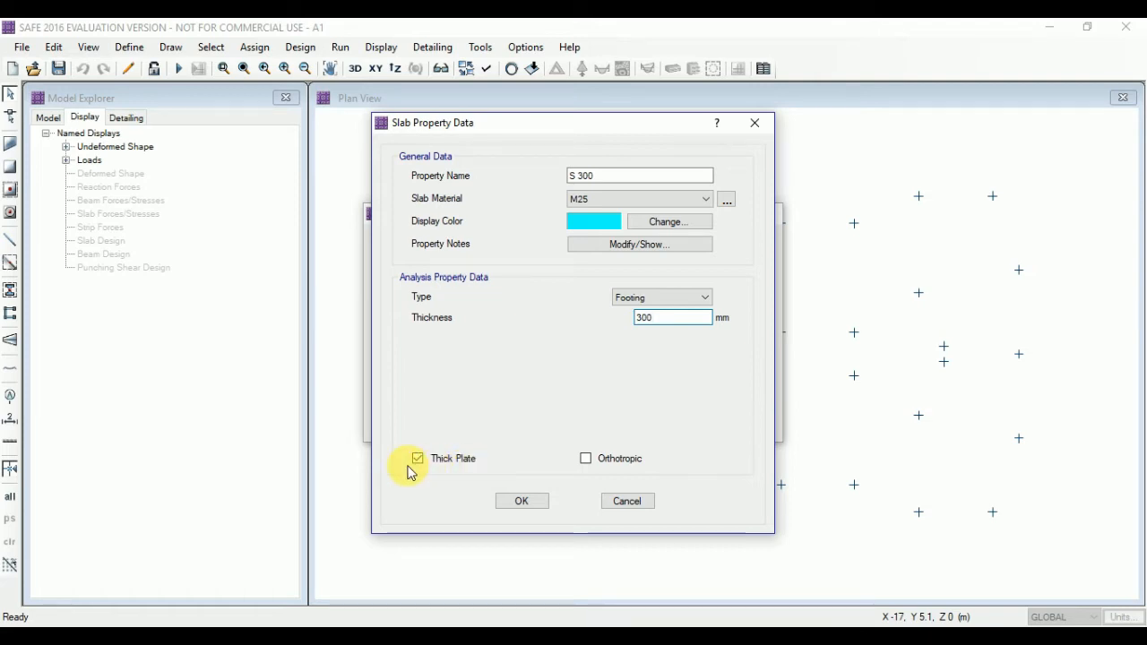
pyautogui.click(528, 507)
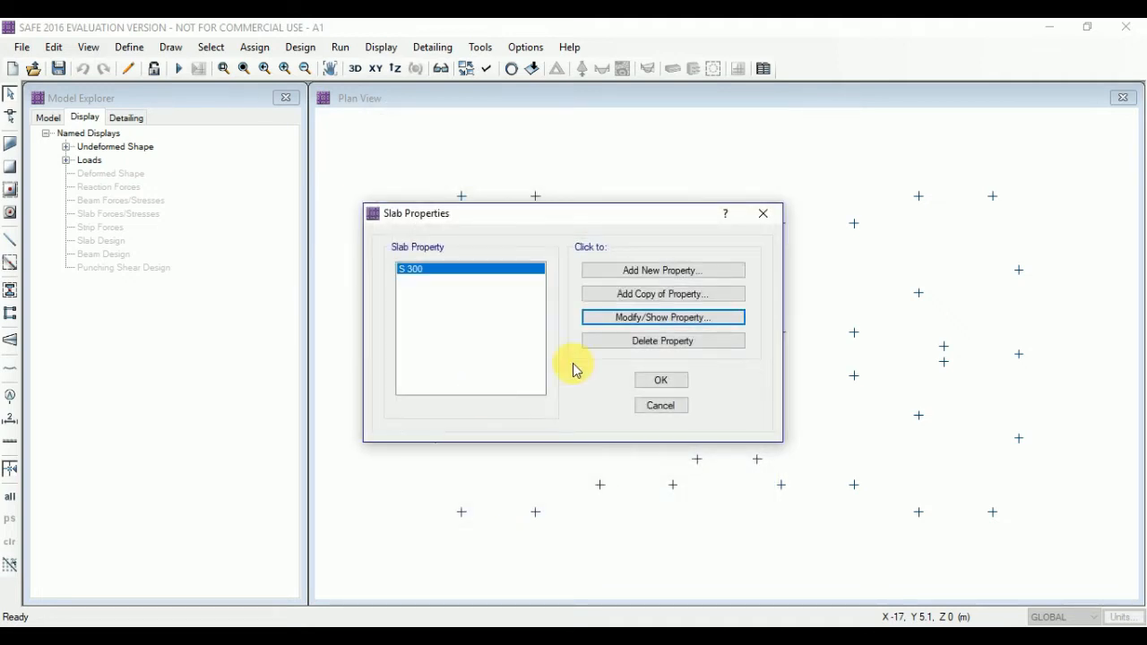
pyautogui.click(662, 381)
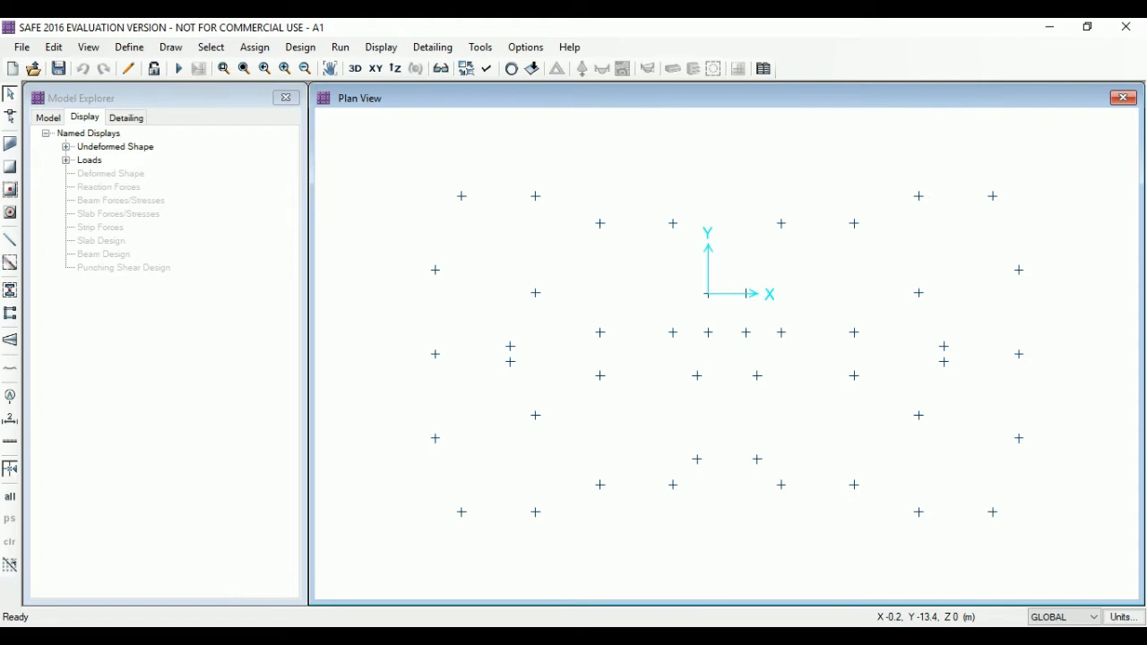
# Switch to the spreadsheet and shade the slab and beam property rows 26 and 27 pink in the Checklist of SAFE sheet
pyautogui.click(563, 565)
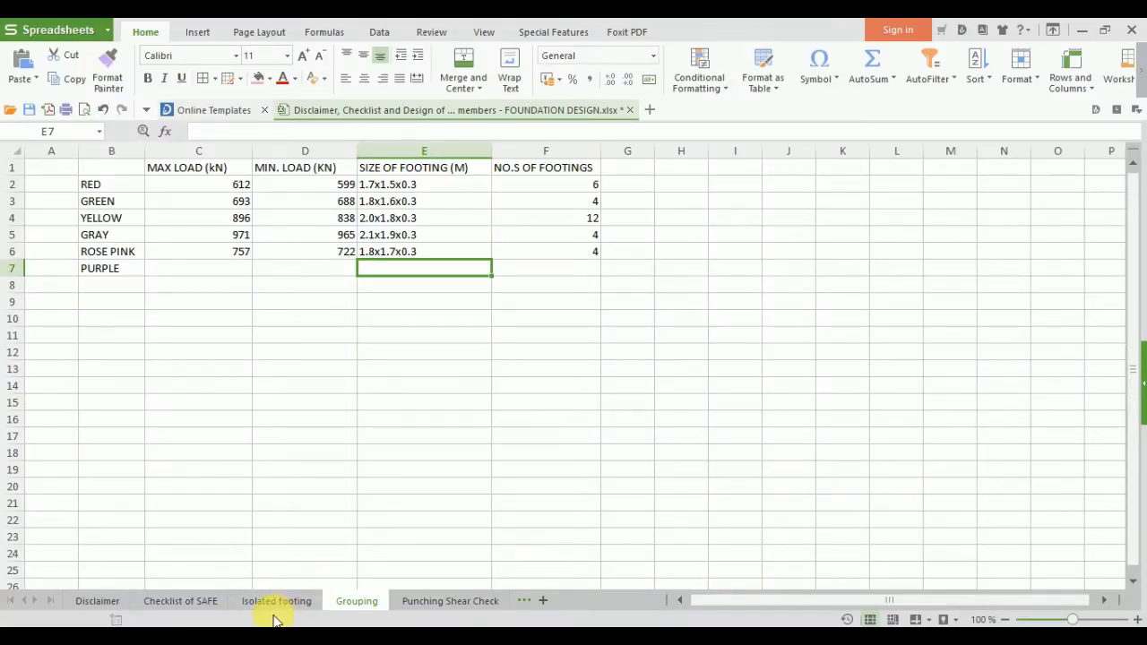
pyautogui.click(188, 600)
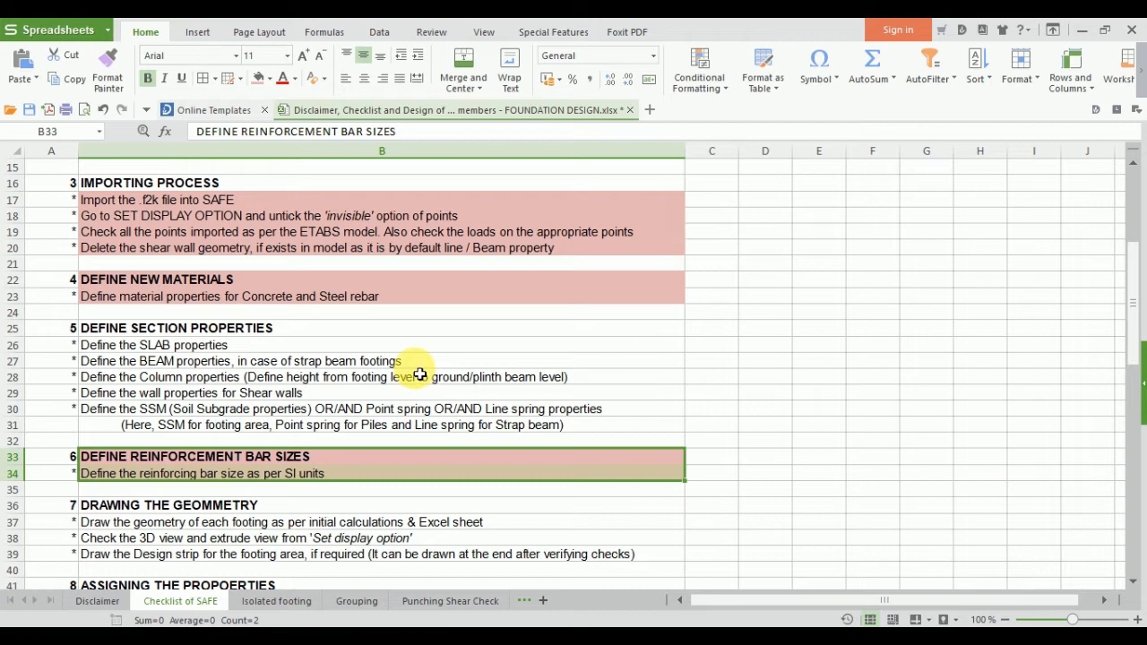
pyautogui.moveTo(255, 352); pyautogui.dragTo(252, 365)
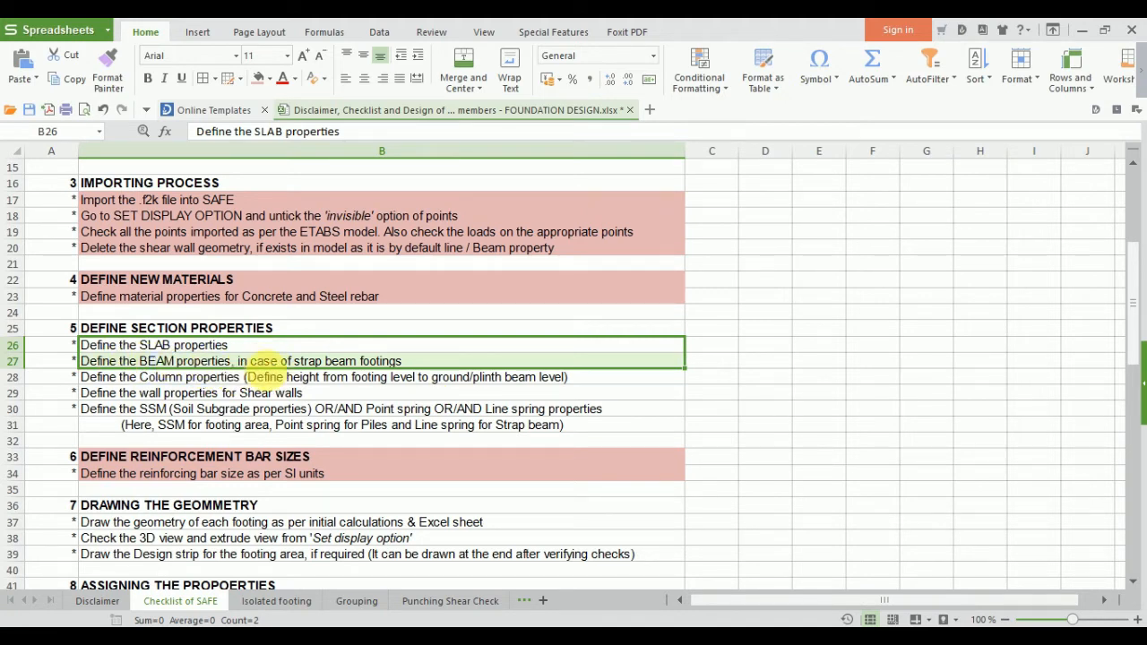
pyautogui.click(259, 78)
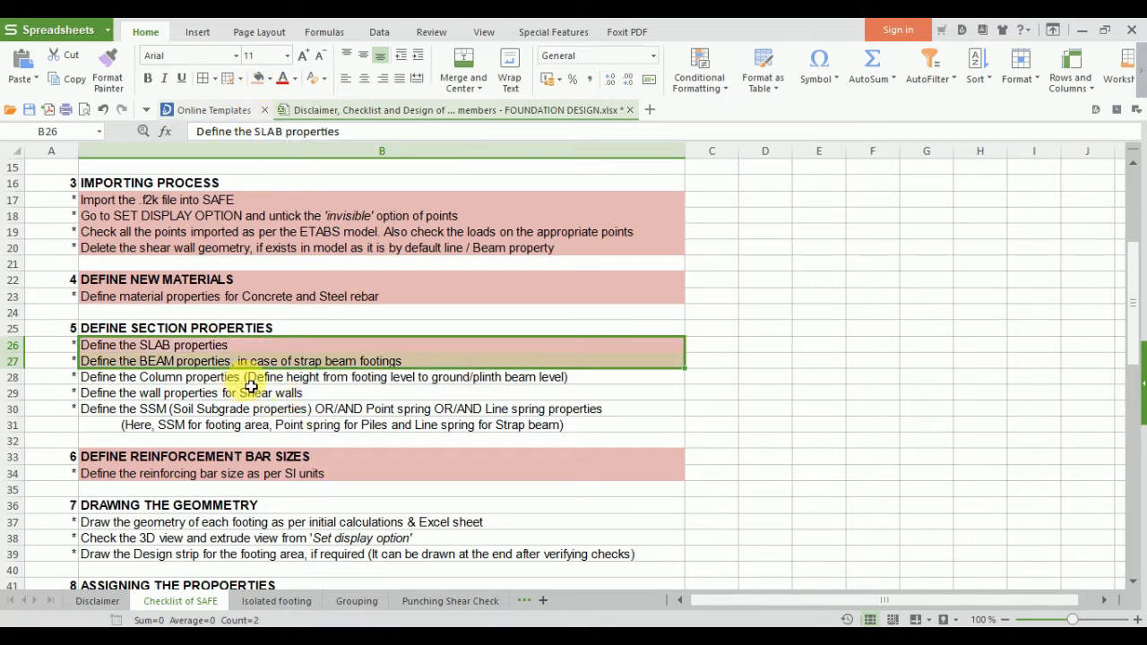
# Select the column properties row 28 in the checklist, switch to ETABS and display the GR story plan view
pyautogui.click(305, 376)
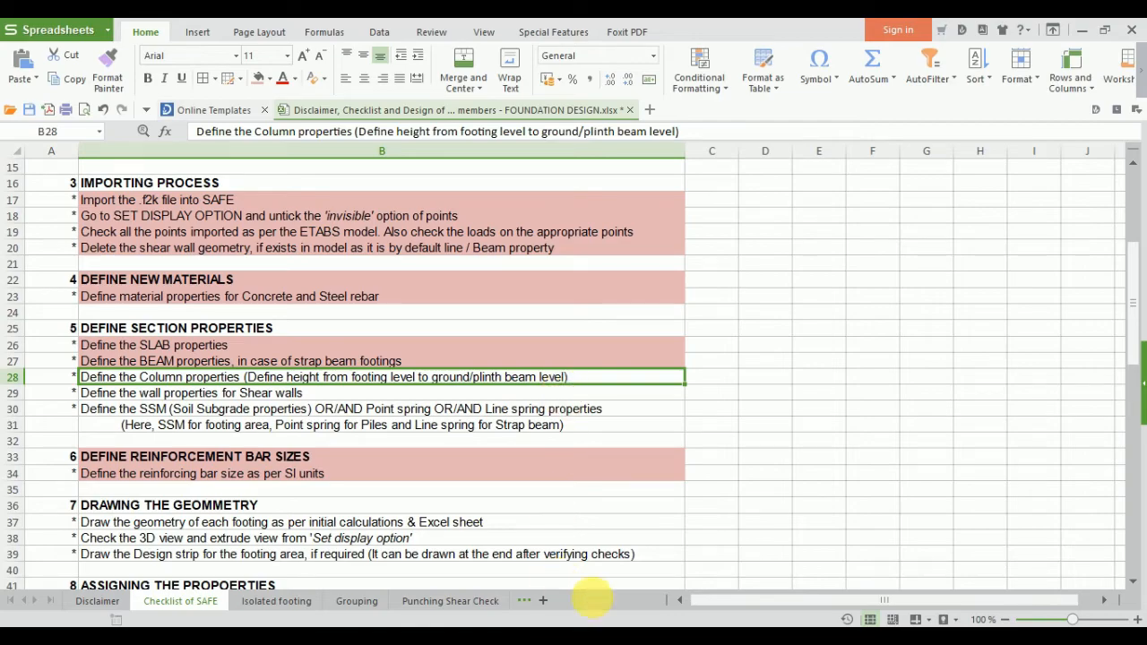
pyautogui.click(553, 638)
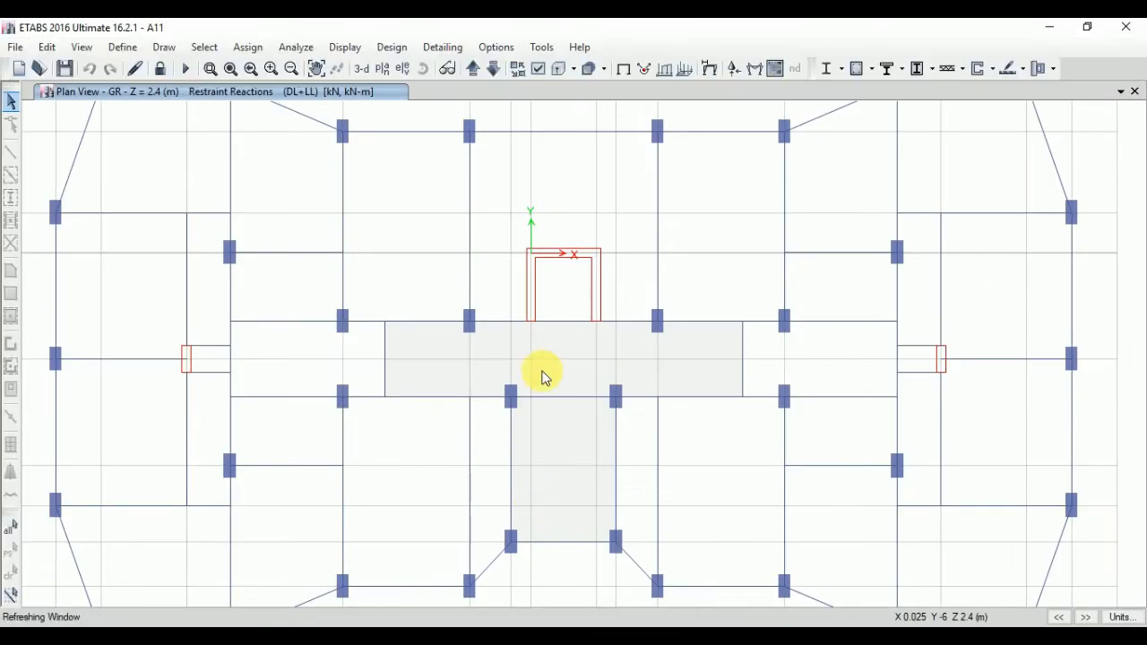
pyautogui.click(403, 72)
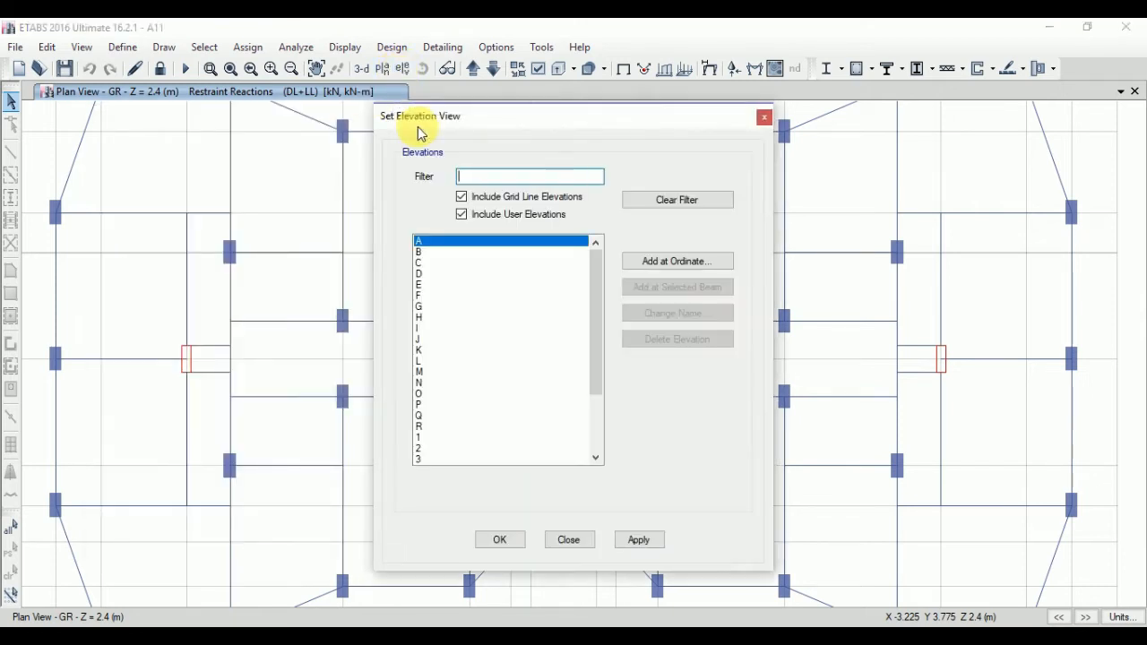
pyautogui.press('Escape')
pyautogui.click(382, 69)
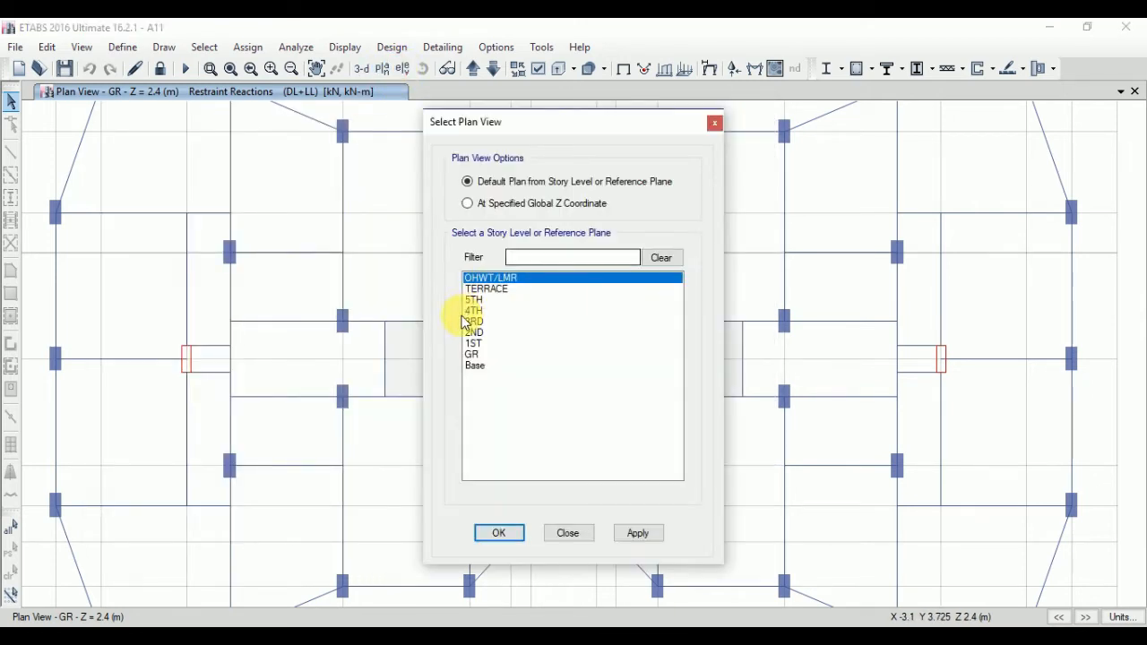
pyautogui.click(475, 354)
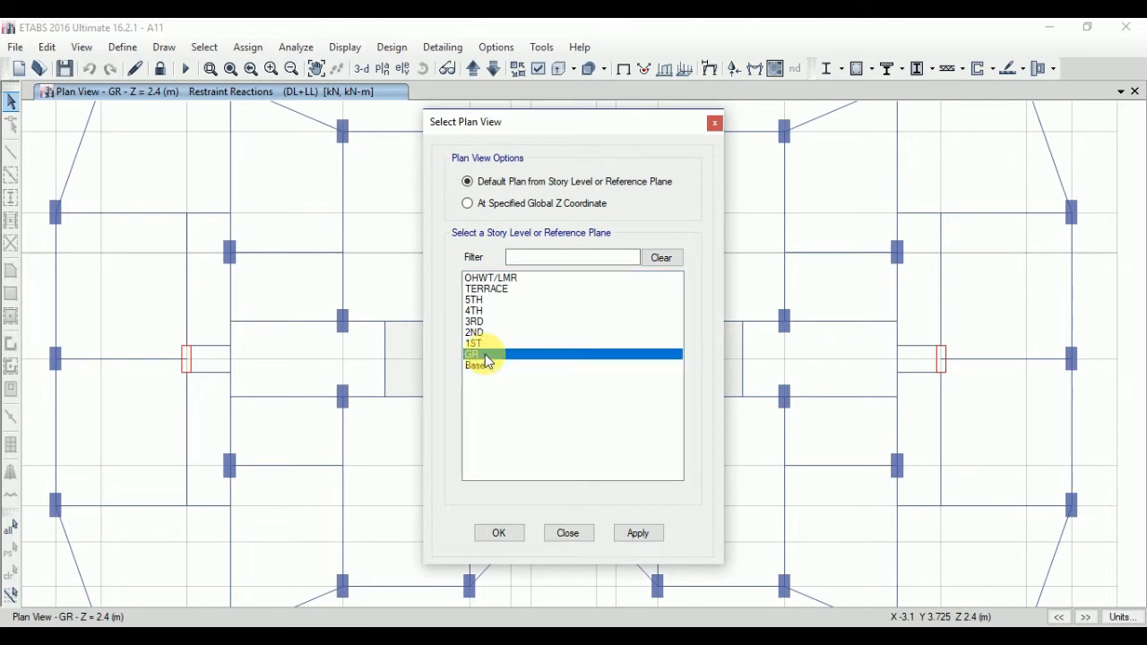
pyautogui.click(635, 538)
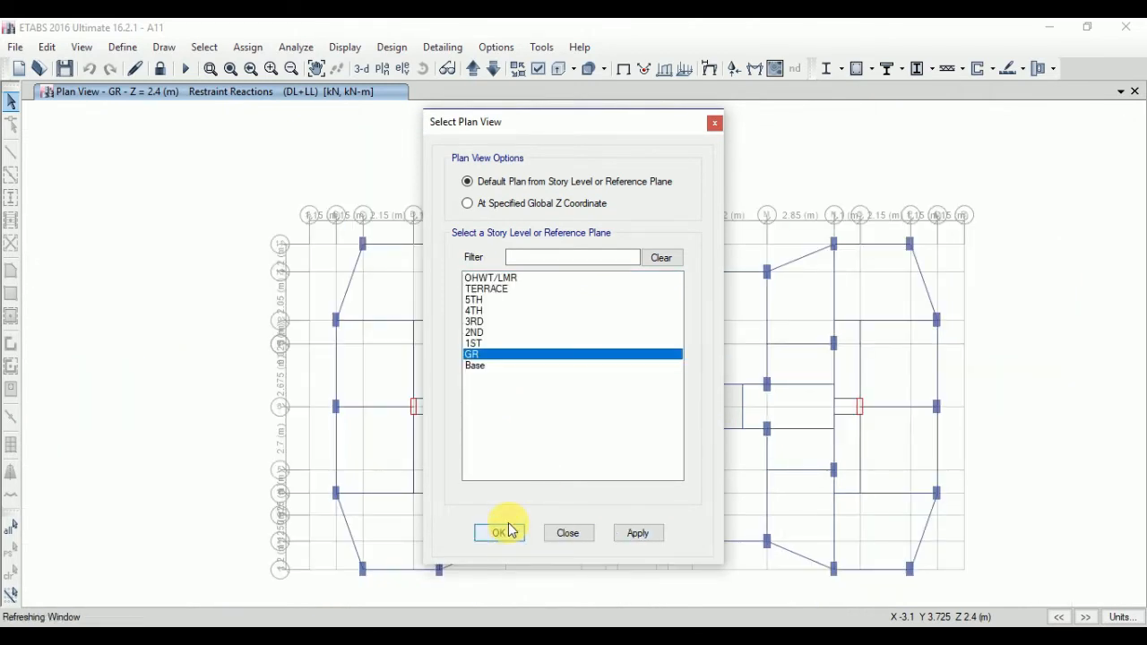
pyautogui.click(504, 534)
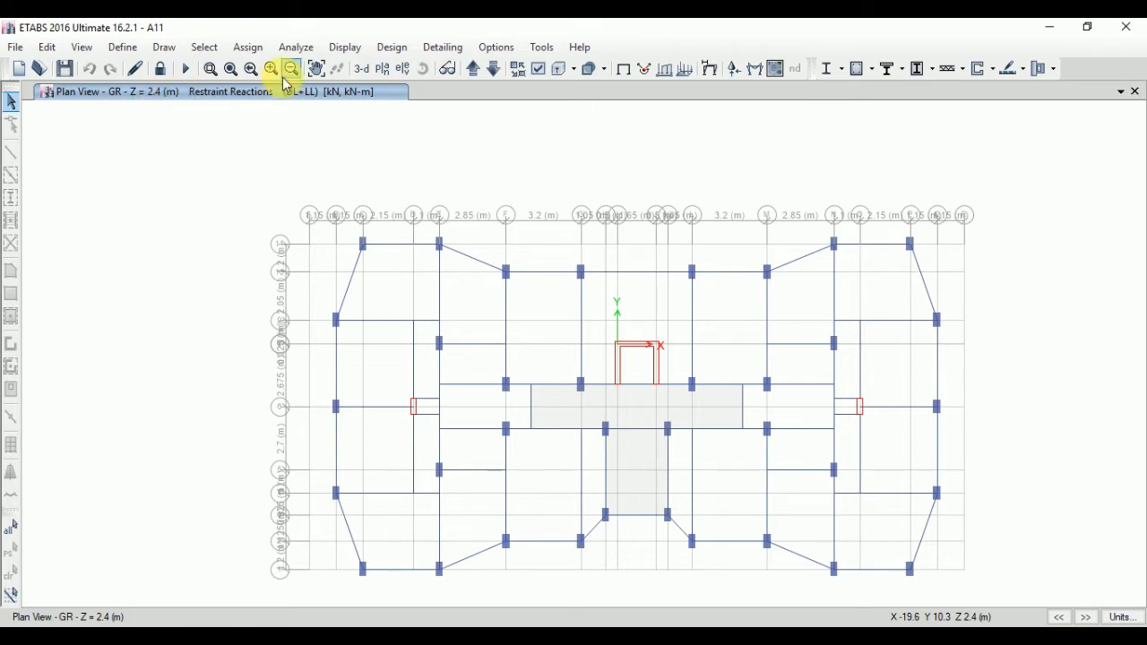
# Compare the Base level plan with the GR level plan in ETABS, ending at GR and minimizing the program
pyautogui.click(493, 69)
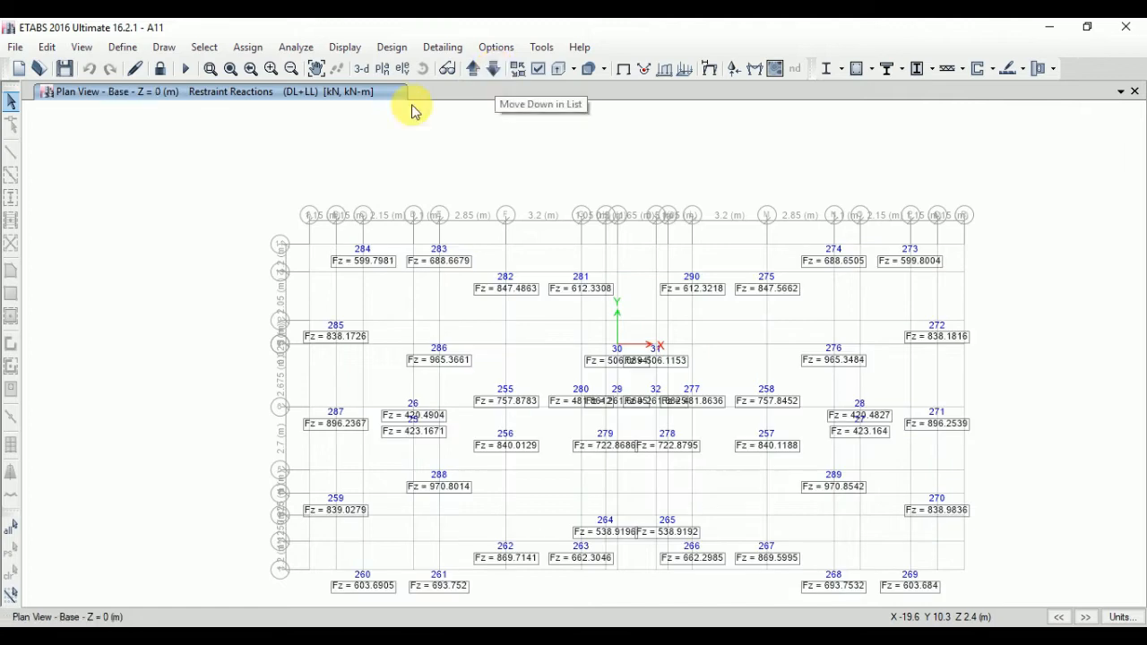
pyautogui.click(473, 69)
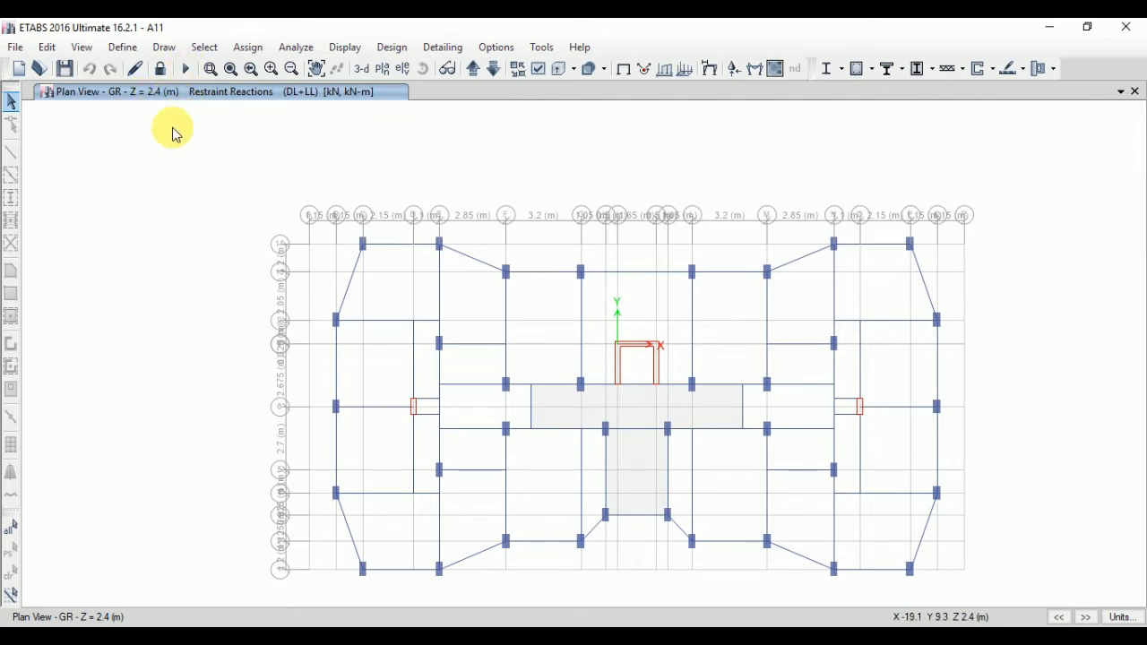
pyautogui.click(1049, 27)
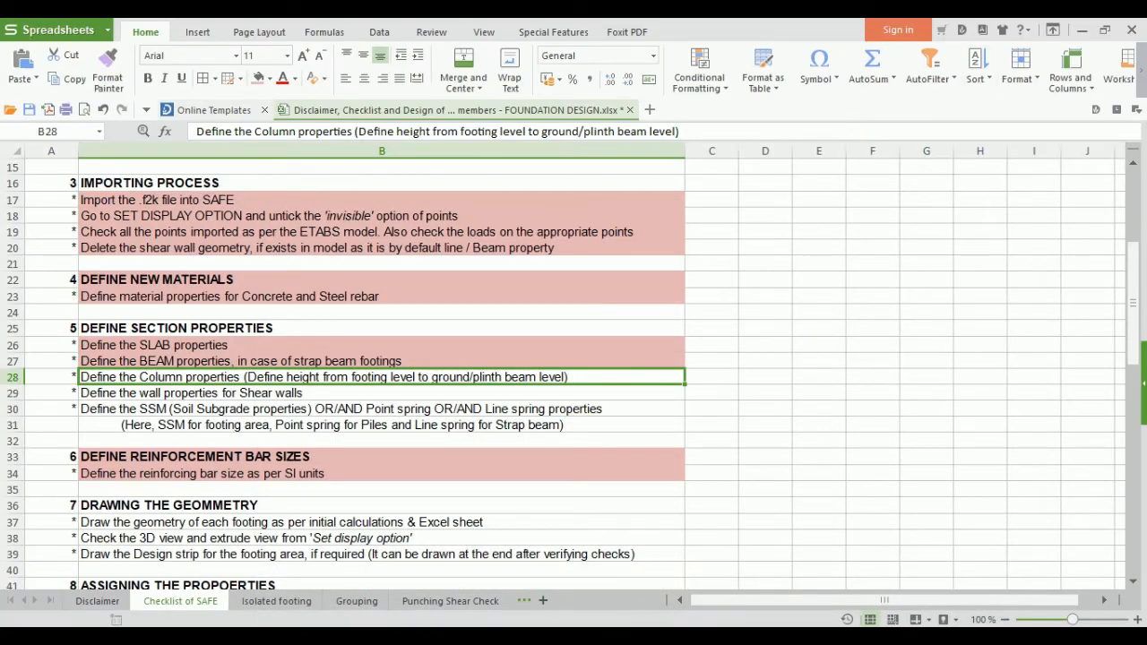
# In SAFE, define the existing column property as C 300x600, rectangular, 600 mm parallel to the 2-axis and 300 mm parallel to the 3-axis
pyautogui.hotkey('alt', 'Tab')
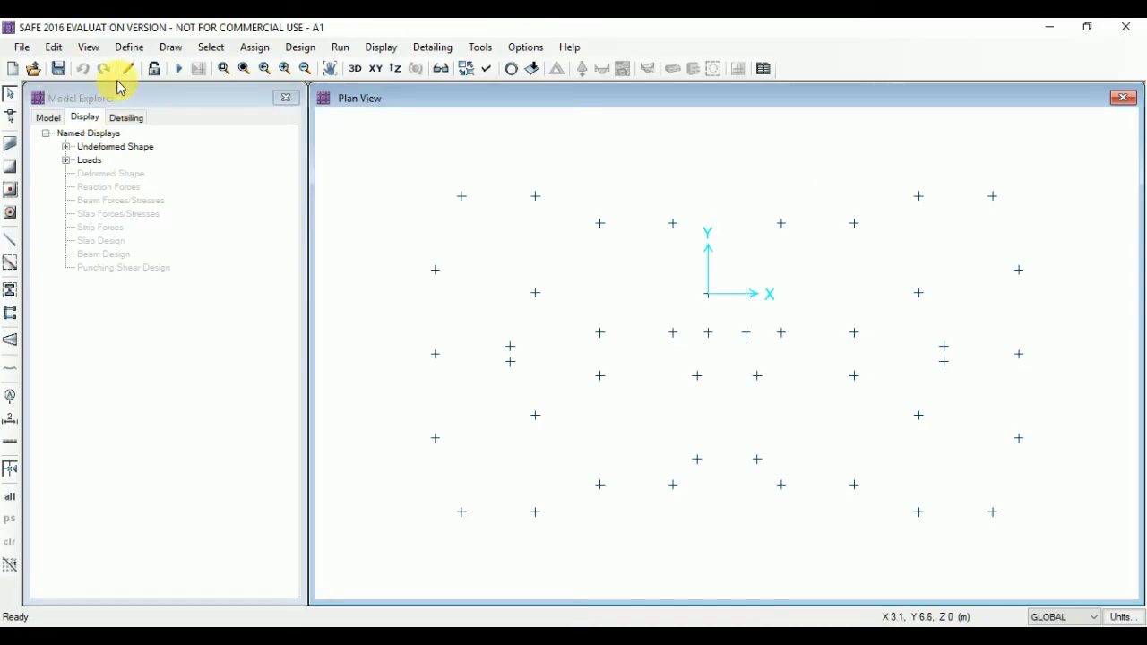
pyautogui.click(128, 47)
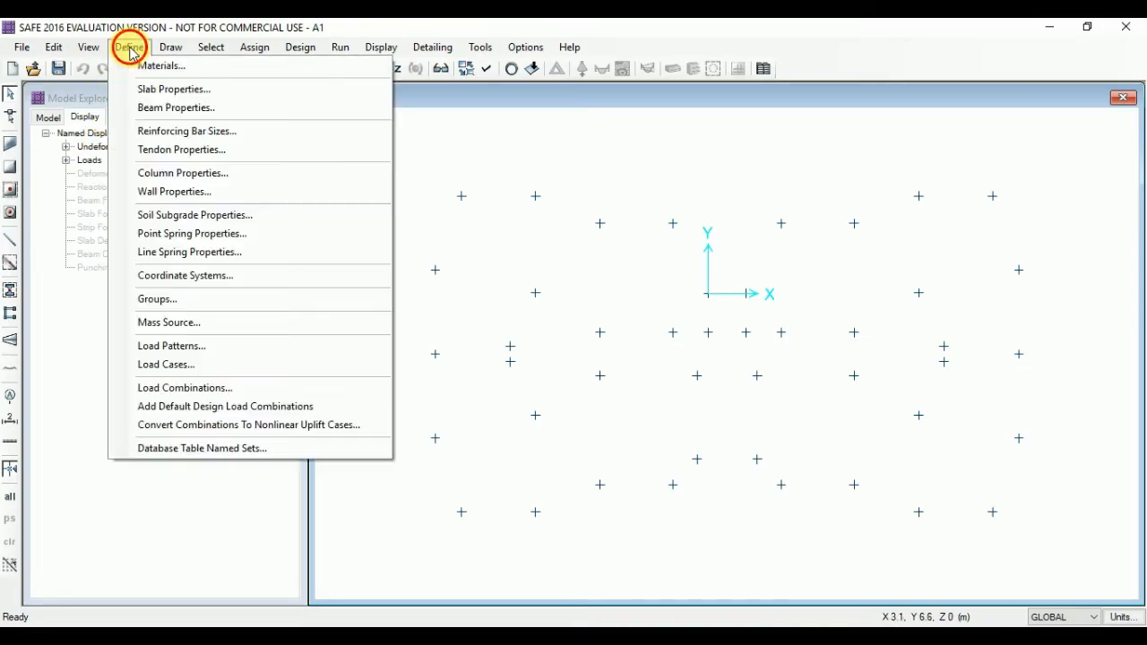
pyautogui.click(231, 174)
pyautogui.click(681, 317)
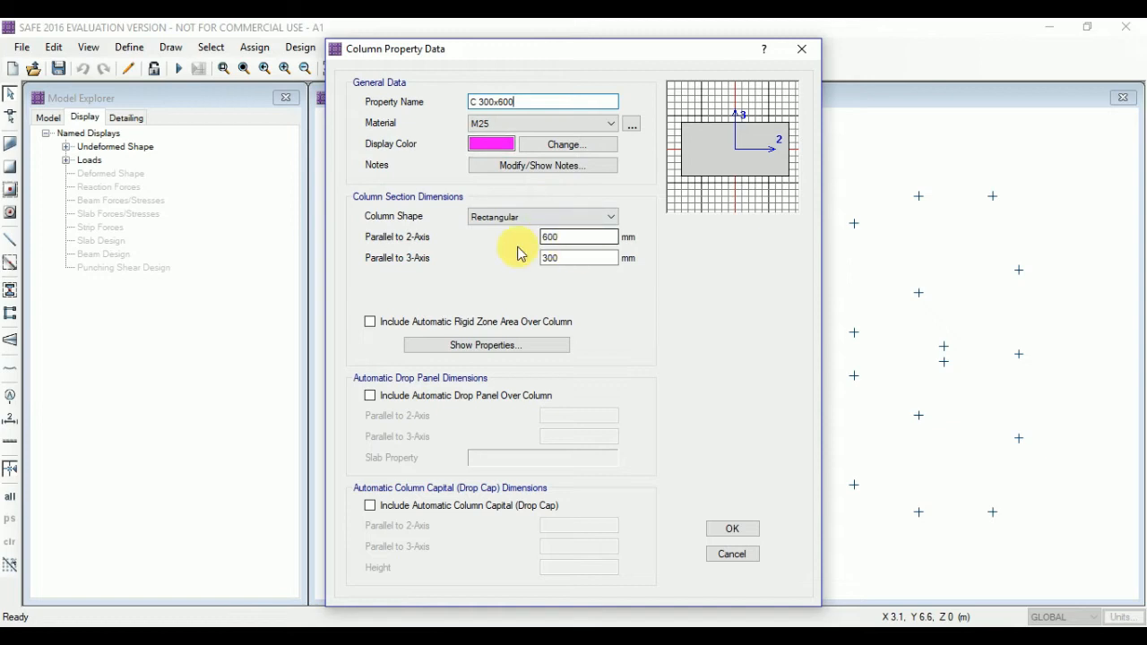
pyautogui.click(562, 240)
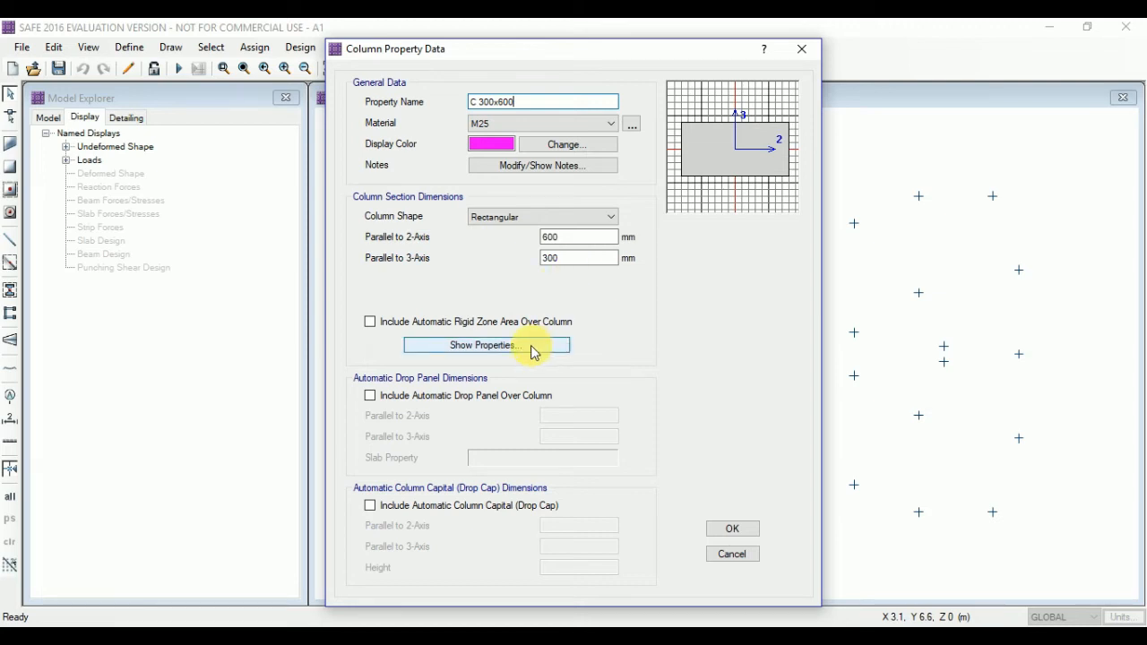
pyautogui.click(732, 529)
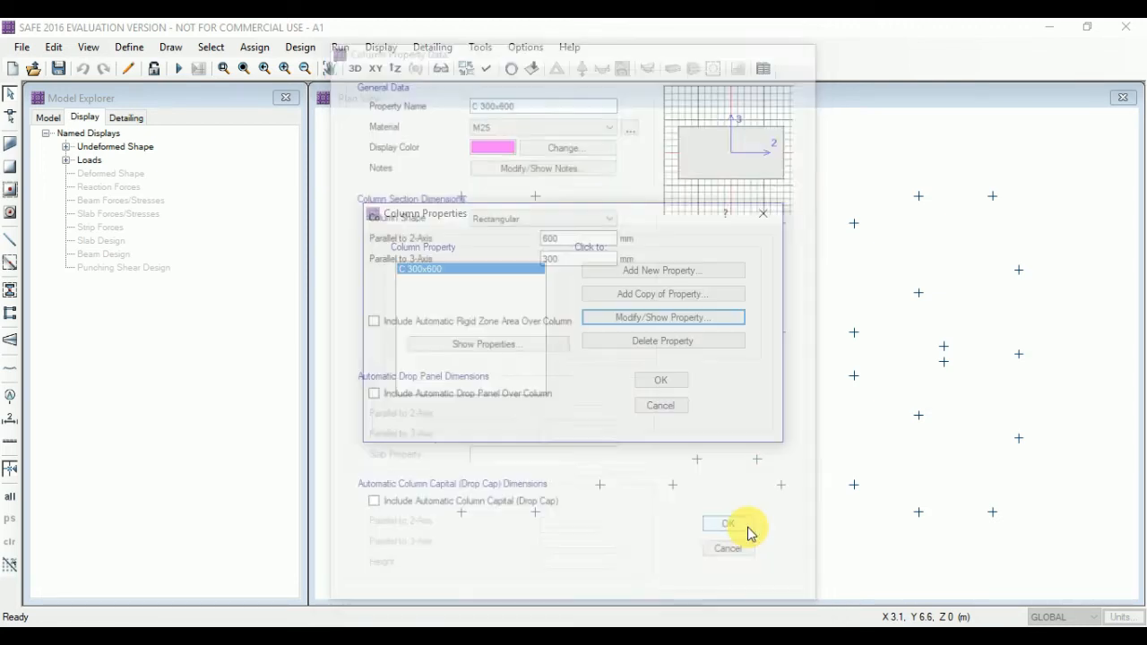
pyautogui.click(668, 380)
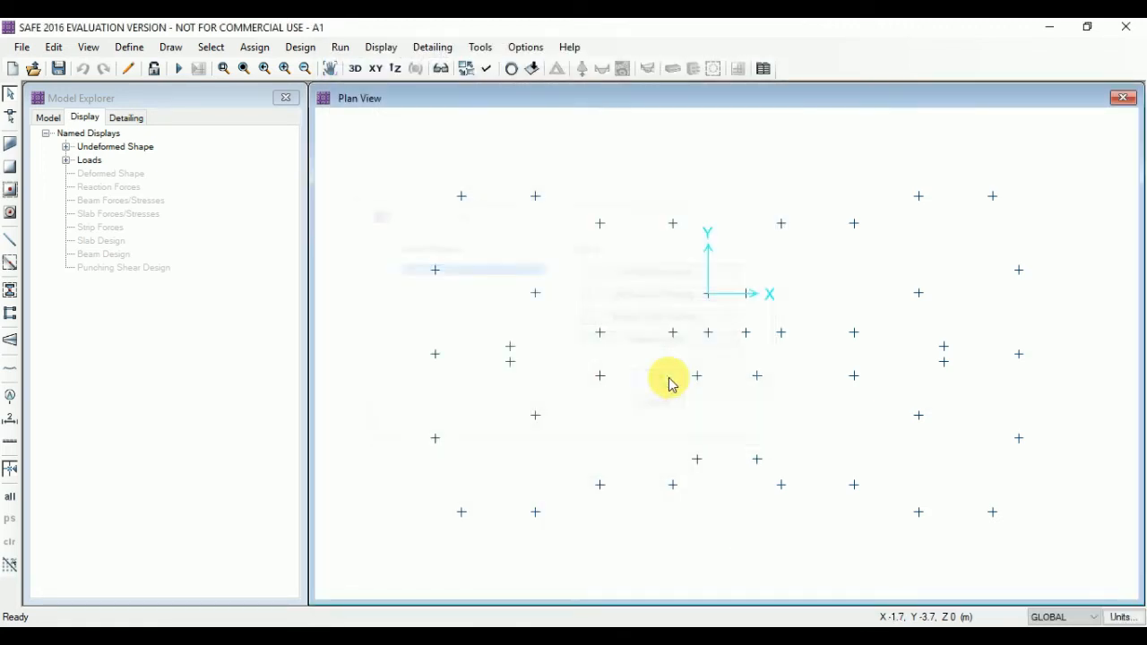
# Switch to the spreadsheet and shade the column properties row 28 pink in the checklist
pyautogui.click(616, 634)
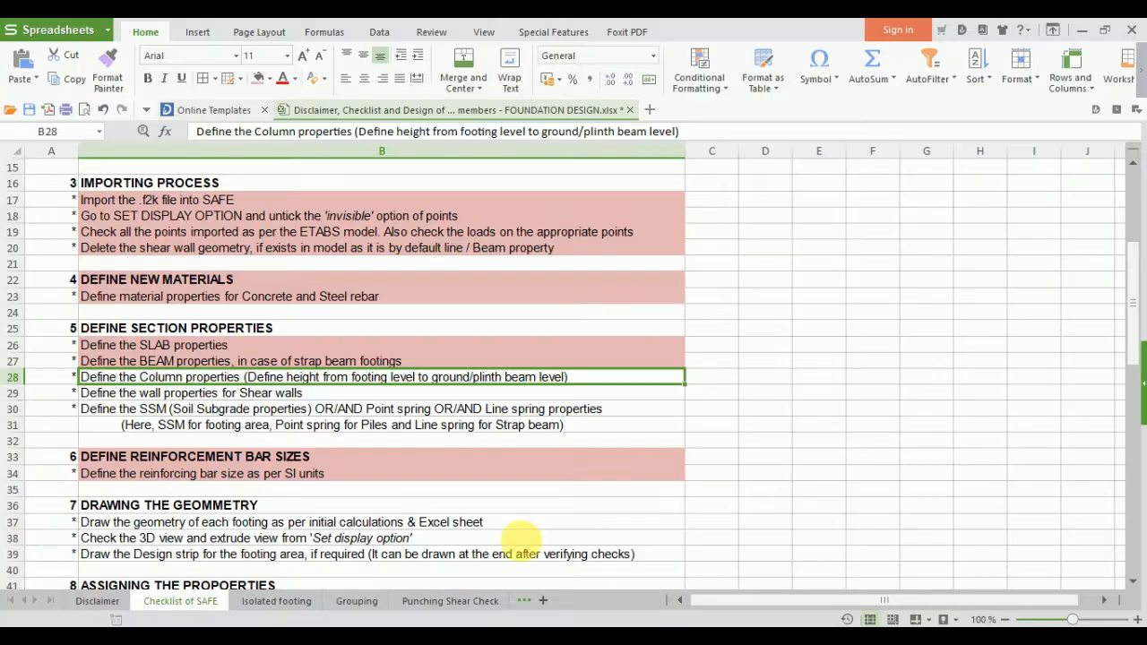
pyautogui.click(259, 79)
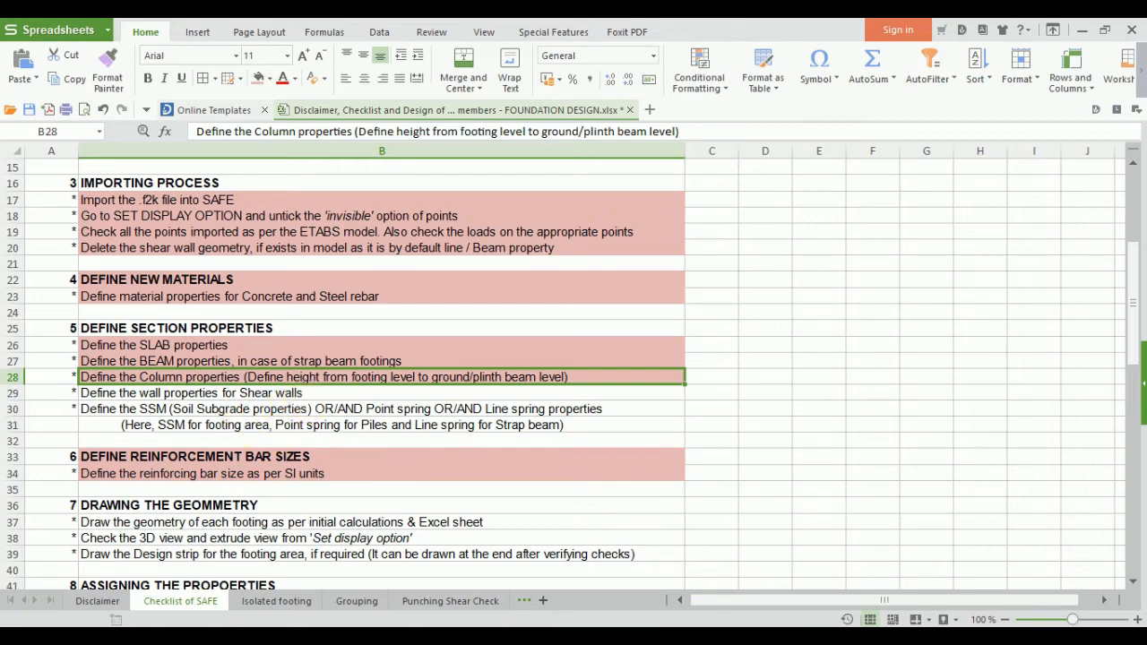
# Switch to ETABS and try to inspect the right leg of the U-shaped shear wall near the origin in the GR plan
pyautogui.hotkey('alt', 'Tab')
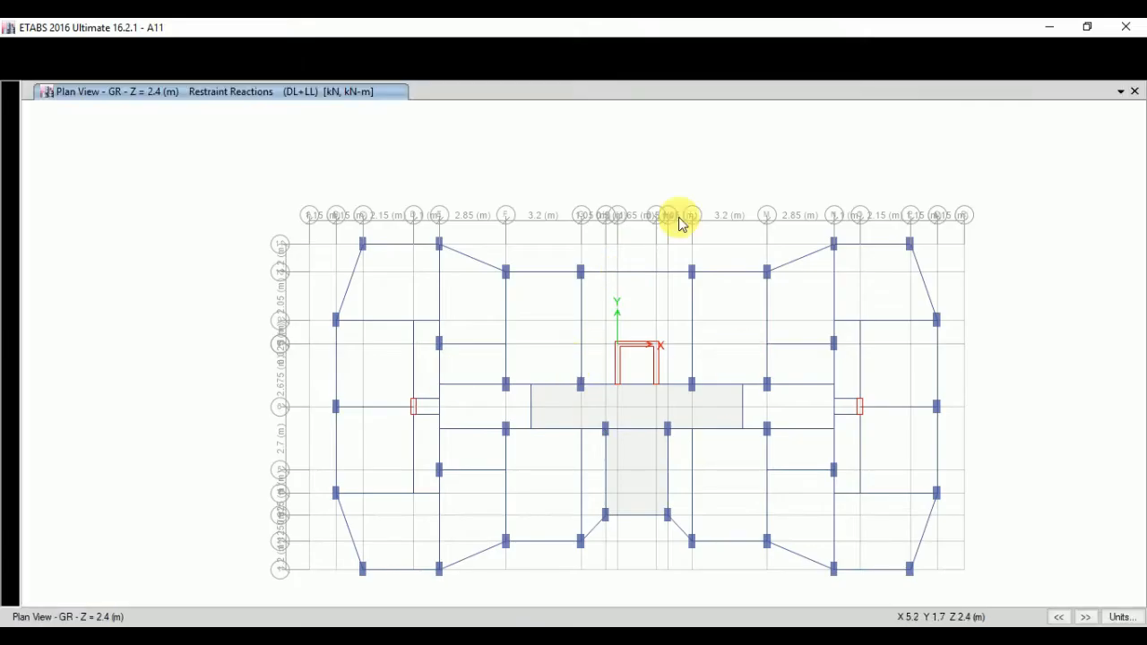
pyautogui.scroll(4, 654, 375)
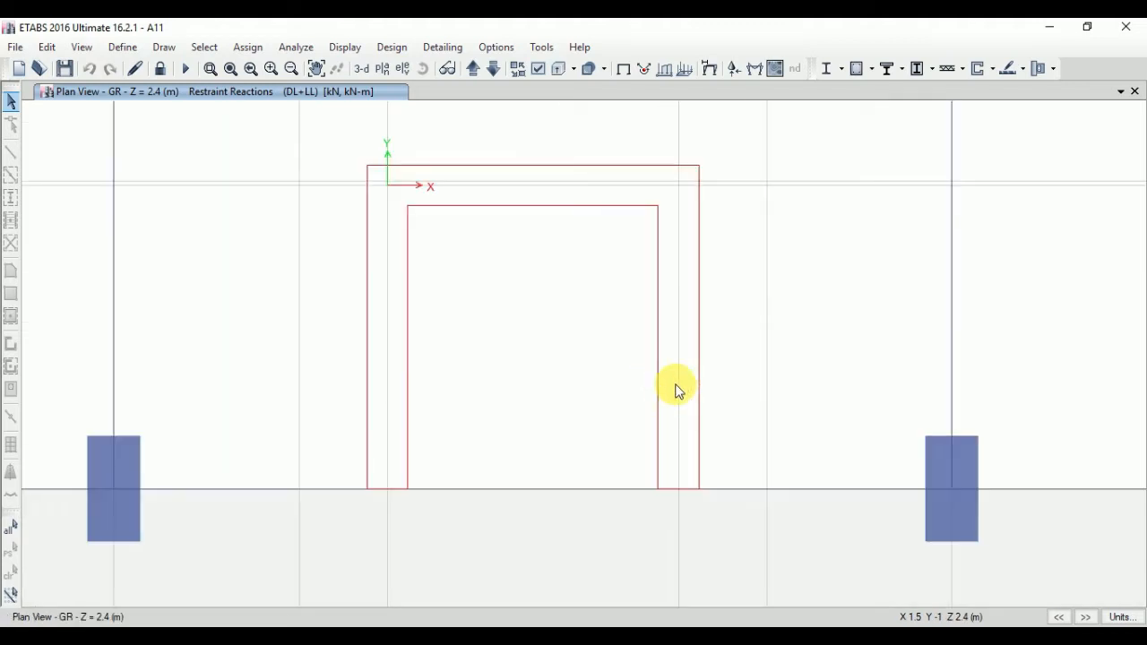
pyautogui.rightClick(676, 374)
pyautogui.rightClick(678, 350)
pyautogui.click(680, 335)
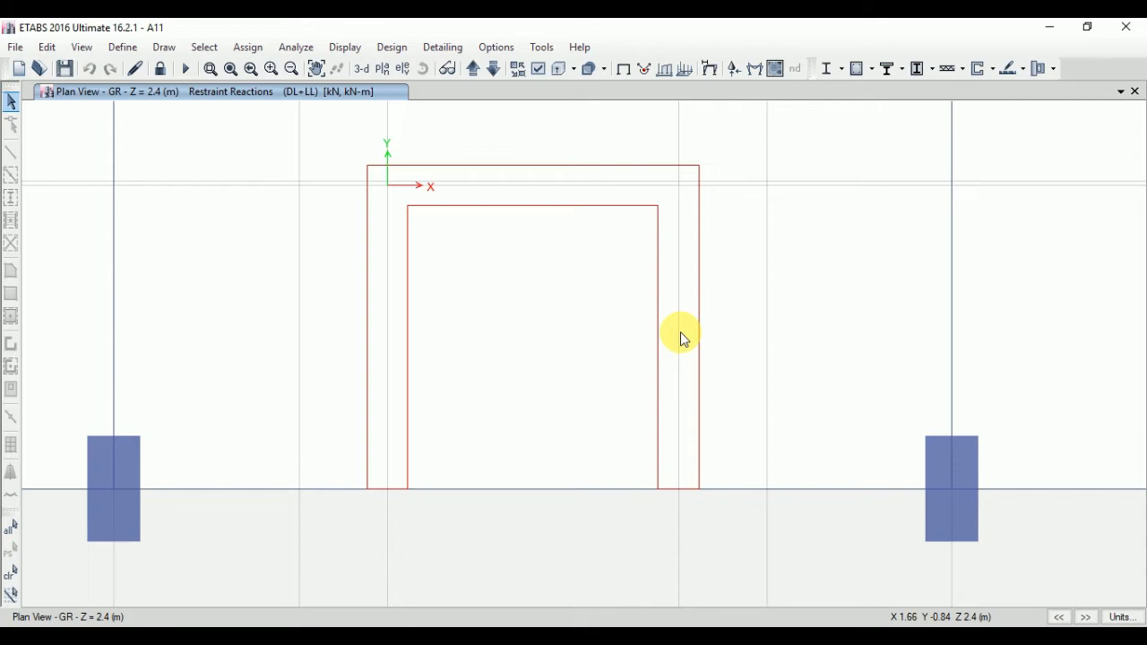
pyautogui.rightClick(682, 336)
pyautogui.click(679, 319)
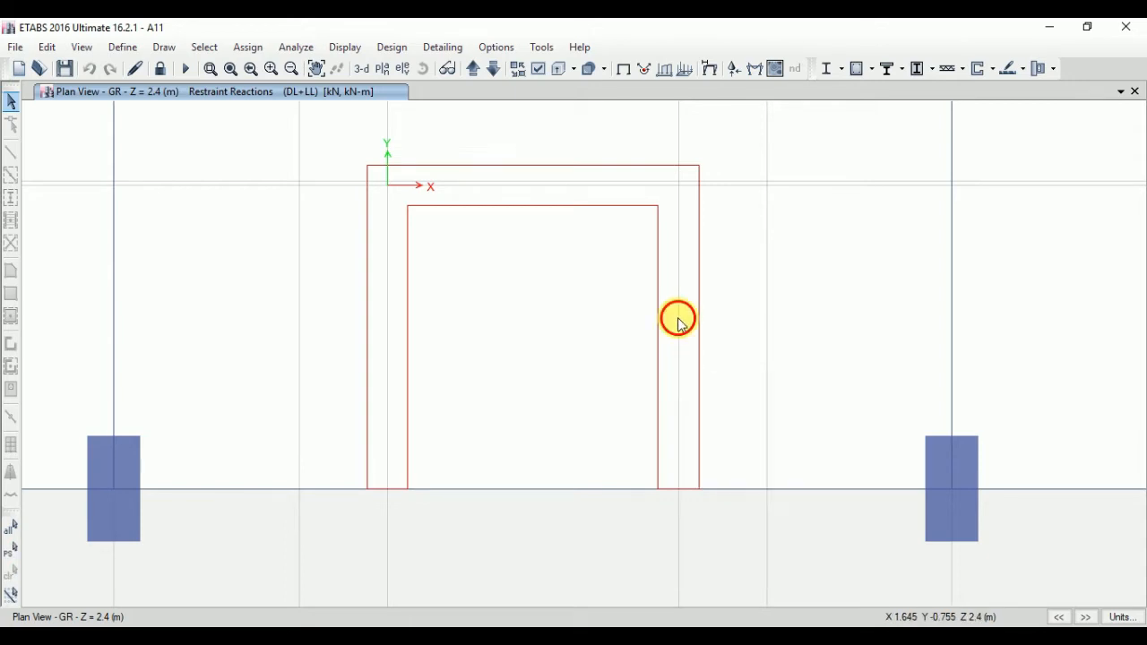
pyautogui.rightClick(679, 332)
pyautogui.click(679, 325)
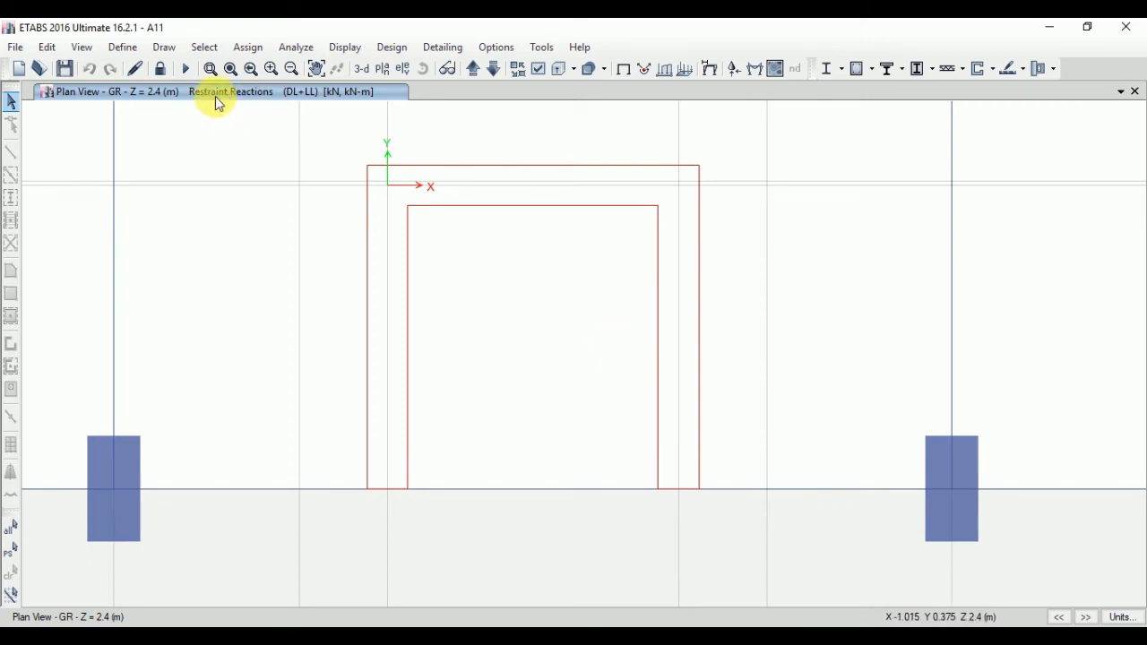
# Examine the material and thickness in the ETABS wall section definition, close it without changes and minimize the program
pyautogui.click(121, 46)
pyautogui.moveTo(205, 95)
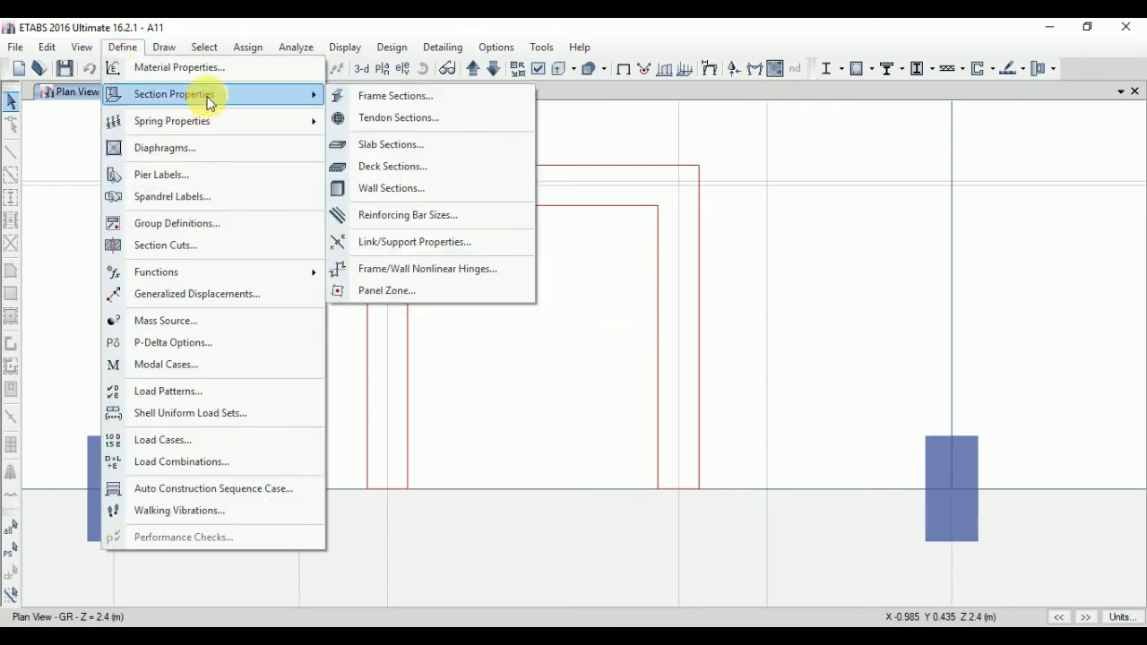
pyautogui.click(388, 188)
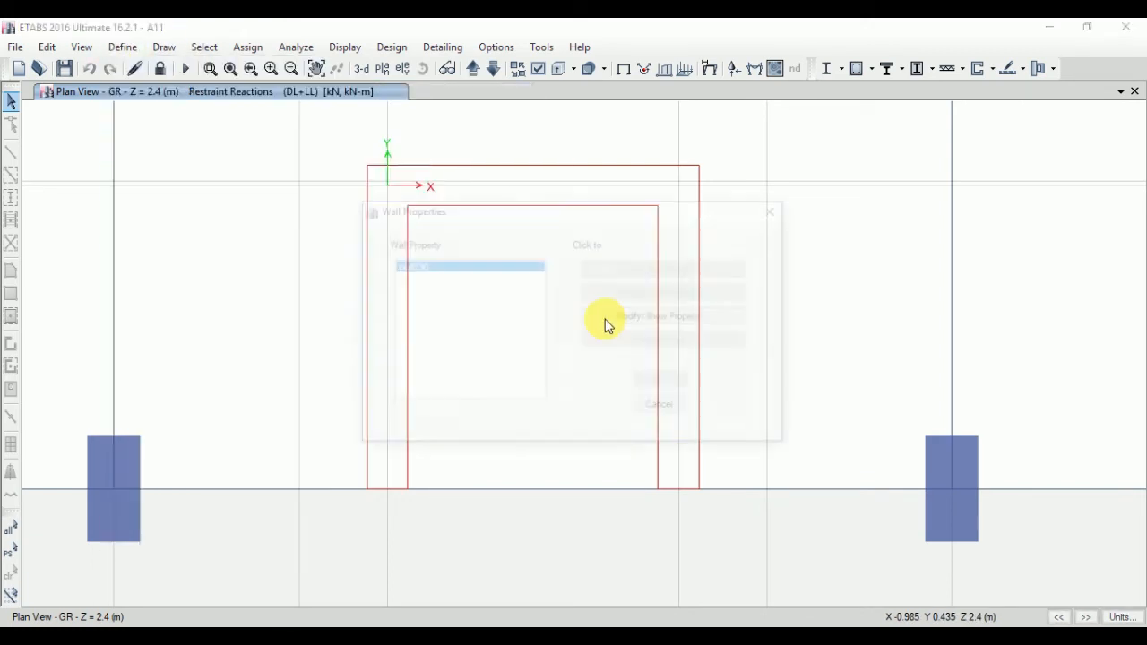
pyautogui.click(686, 320)
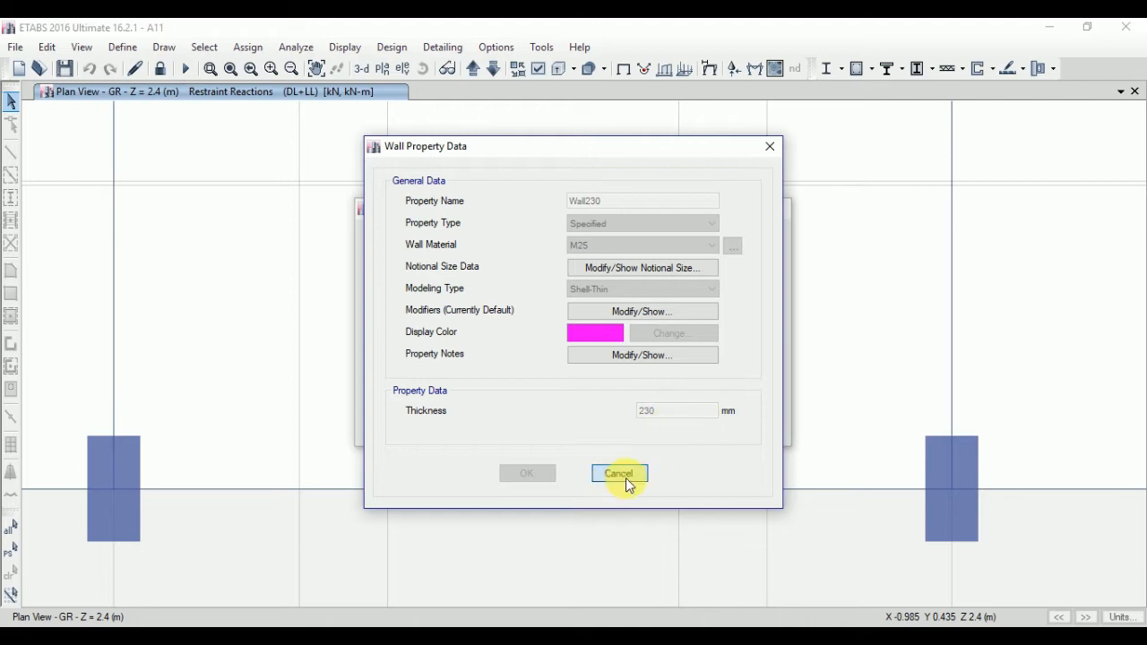
pyautogui.click(620, 474)
pyautogui.click(666, 410)
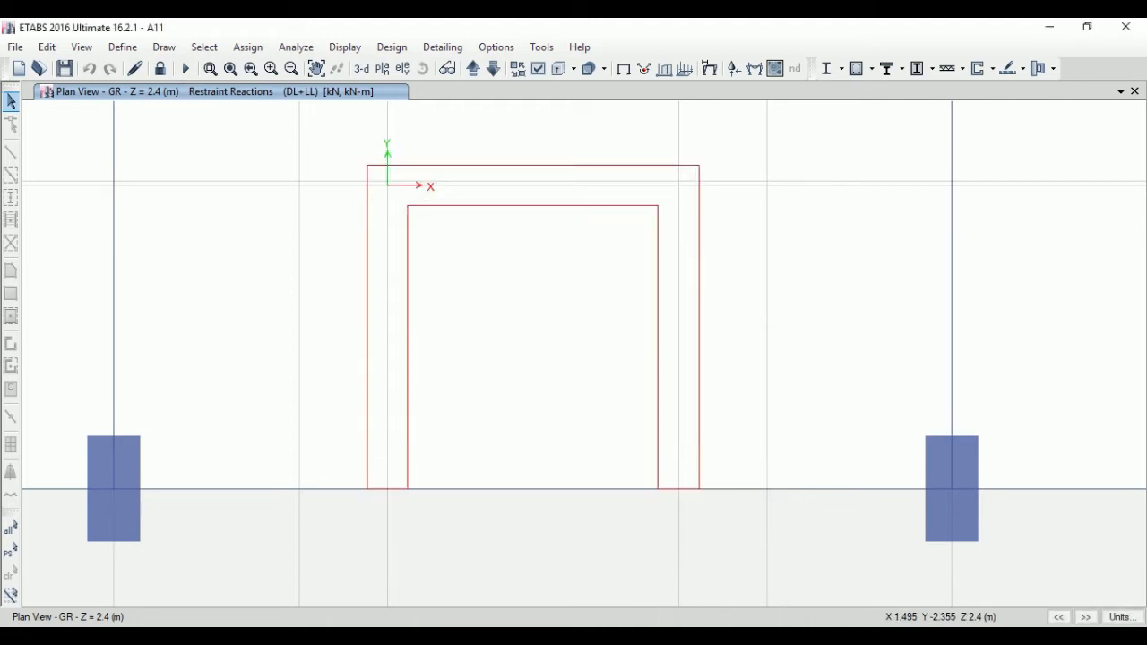
pyautogui.click(1049, 27)
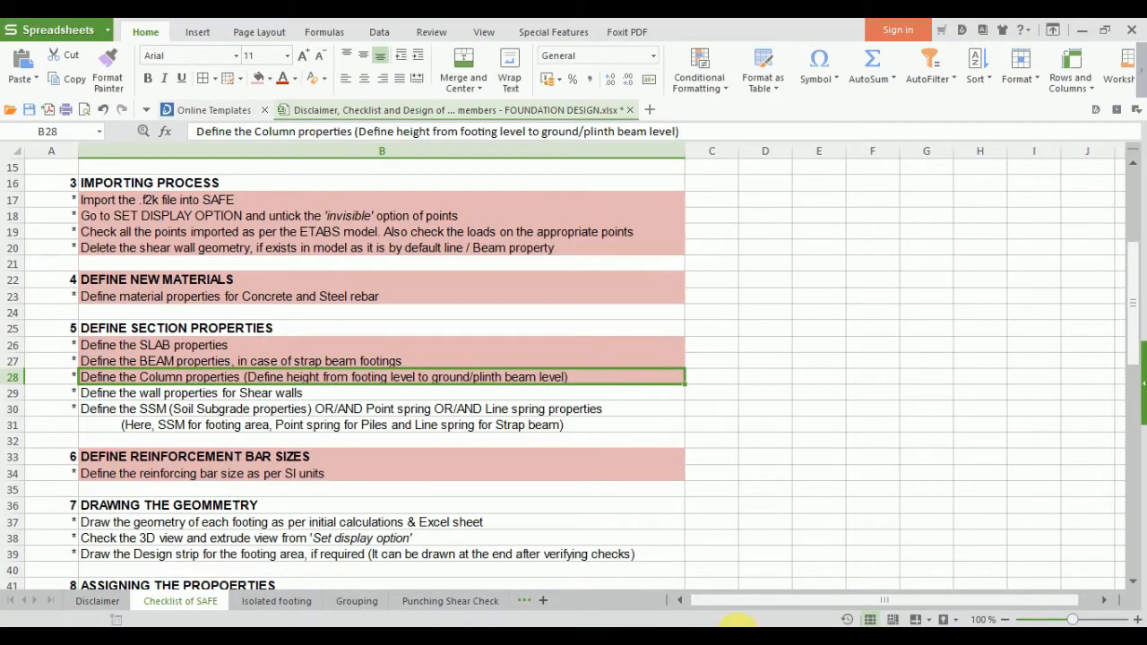
# Switch to SAFE, open the existing wall property WALL1 for modification and rename it W 230
pyautogui.click(739, 635)
pyautogui.click(126, 49)
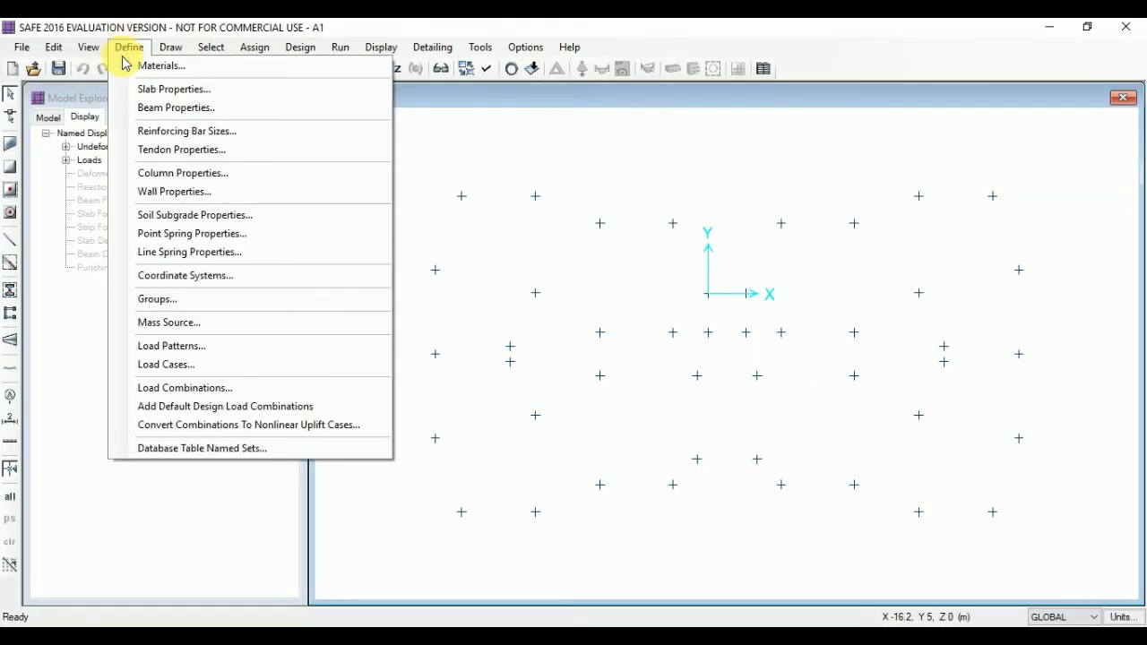
pyautogui.click(251, 191)
pyautogui.click(438, 270)
pyautogui.click(643, 318)
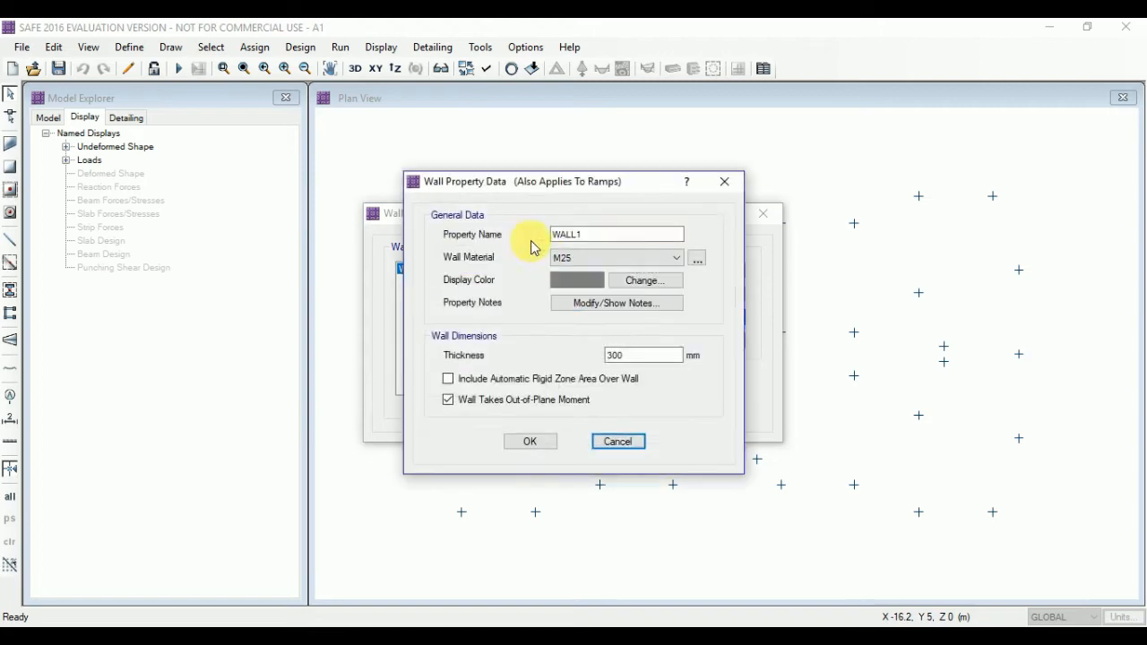
pyautogui.click(609, 236)
pyautogui.press('BackSpace')
pyautogui.press('BackSpace')
pyautogui.press('BackSpace')
pyautogui.press('BackSpace')
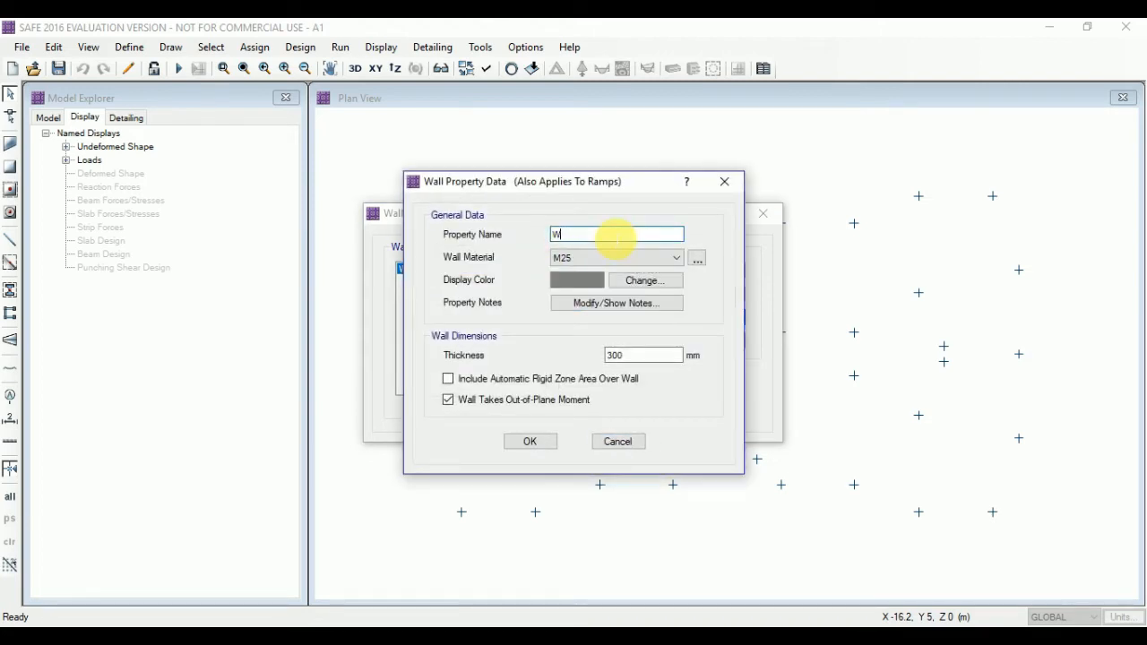
pyautogui.write('230')
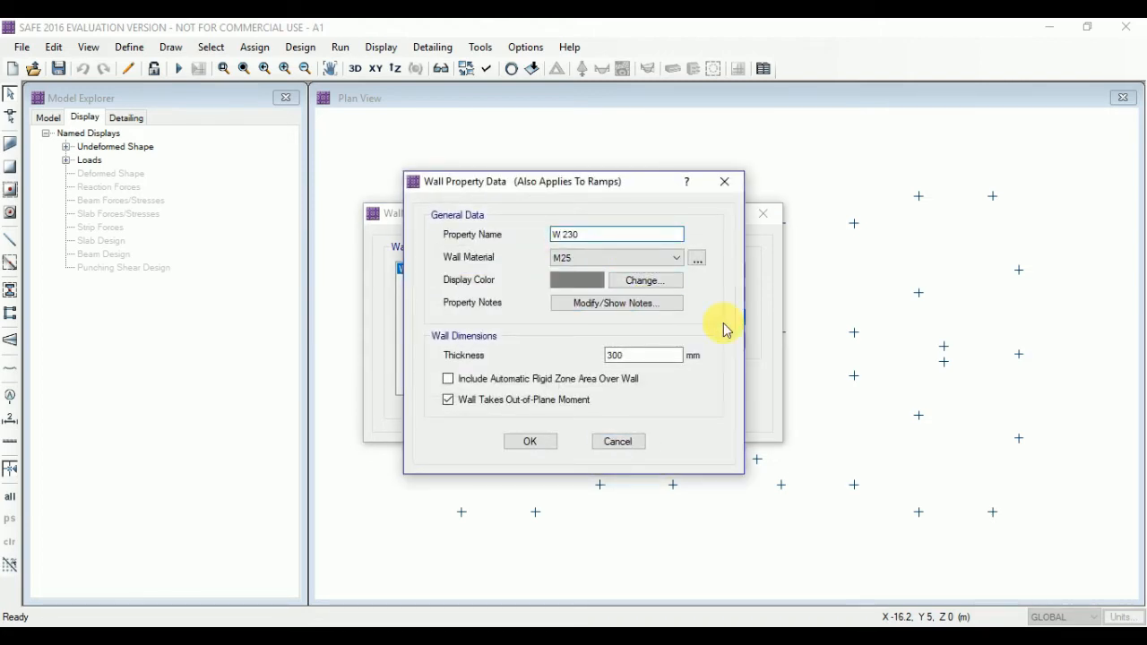
# Set the wall property's thickness to 230 mm and accept the wall definitions
pyautogui.moveTo(638, 356); pyautogui.dragTo(602, 367)
pyautogui.write('230')
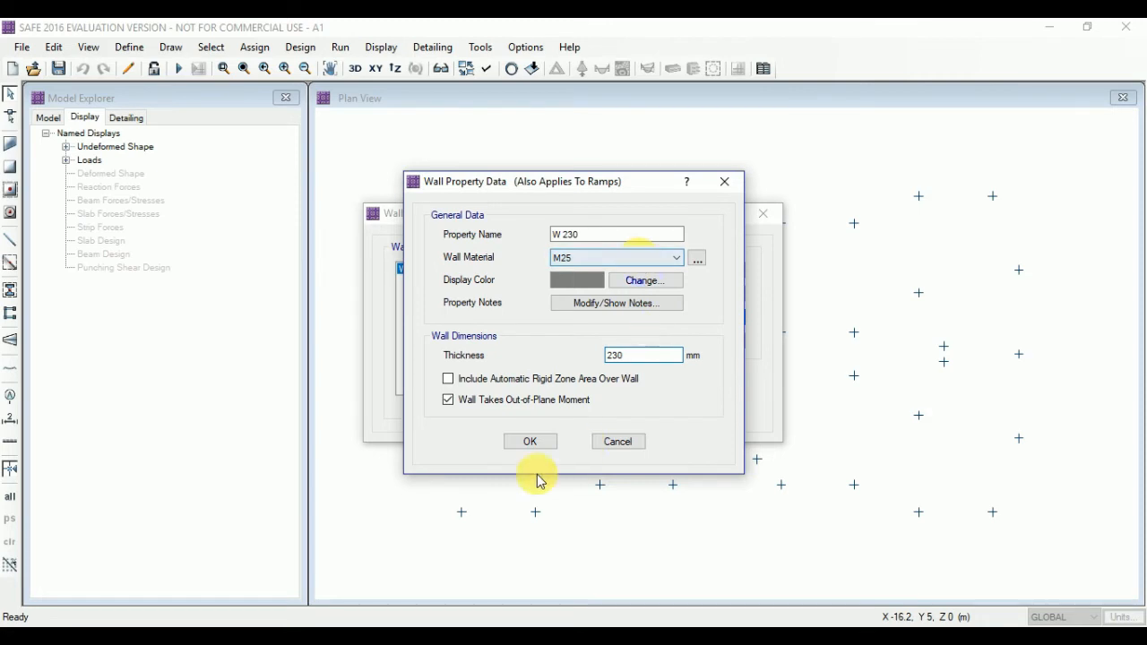
pyautogui.click(527, 441)
pyautogui.click(658, 381)
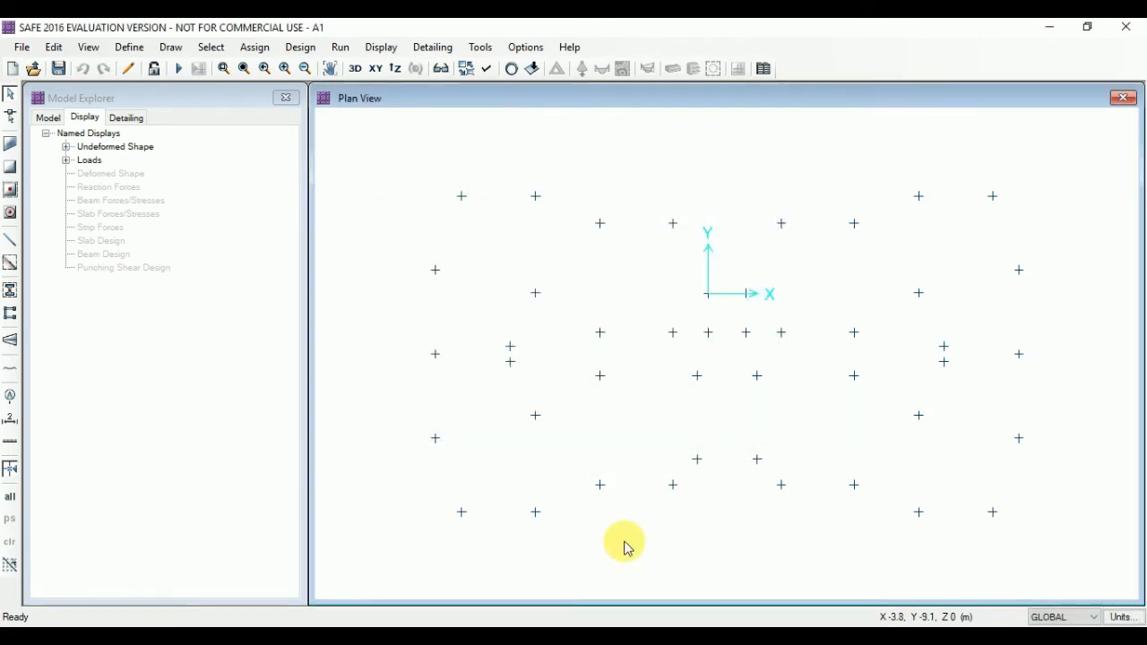
# Switch to the spreadsheet and shade the shear wall properties row 29 pink in the checklist
pyautogui.hotkey('alt', 'Tab')
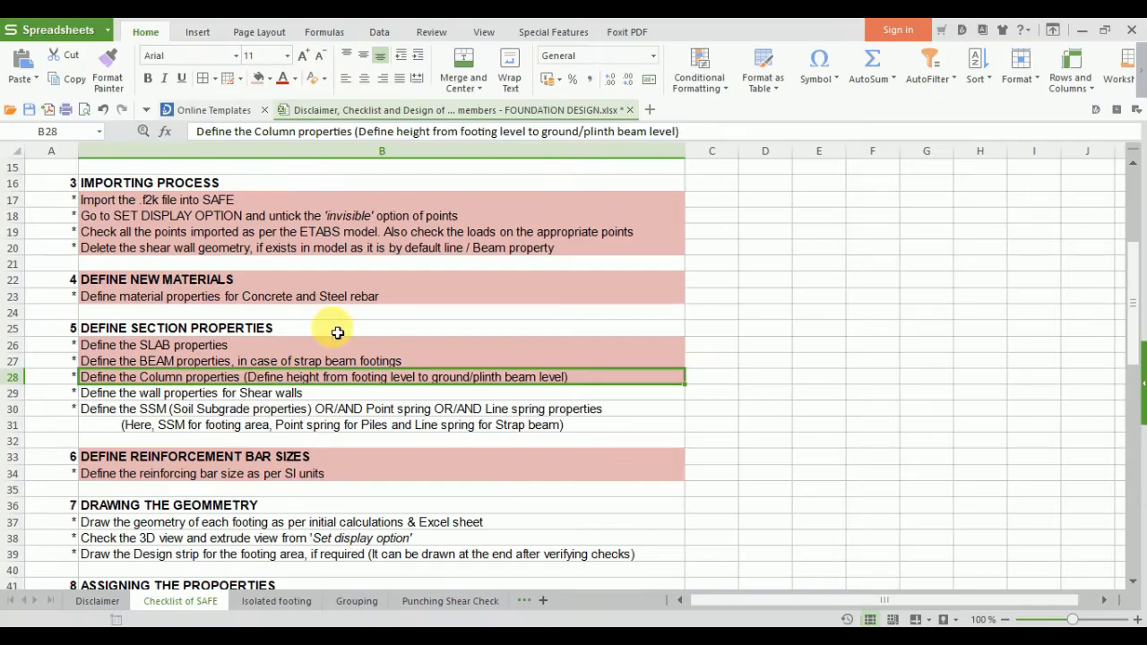
pyautogui.click(283, 398)
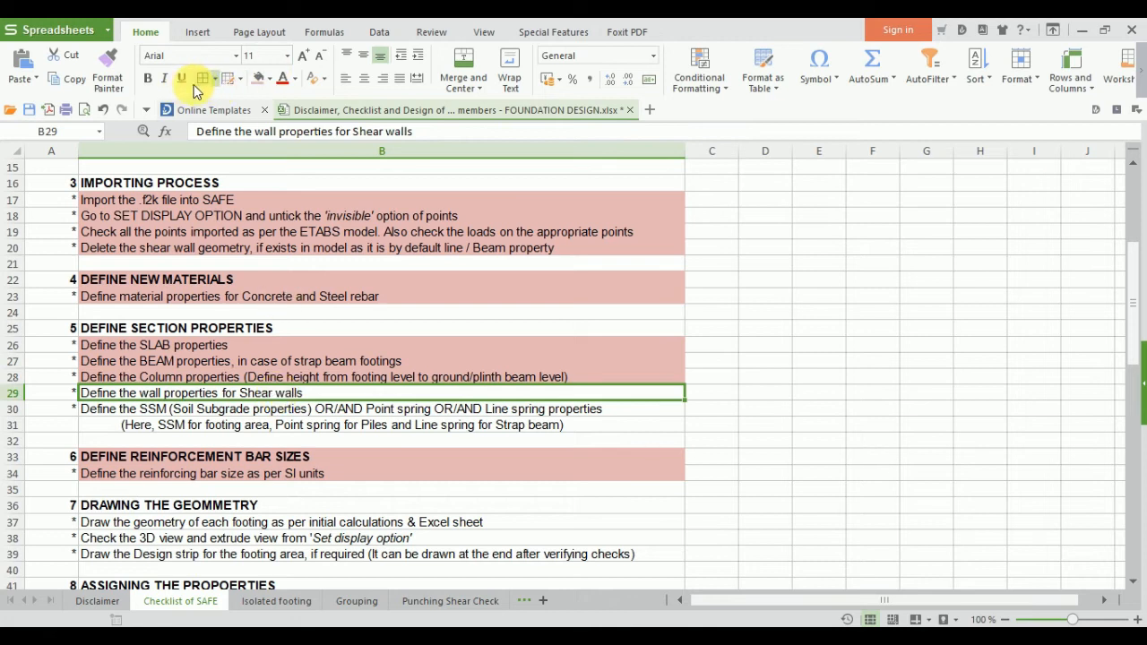
pyautogui.click(258, 78)
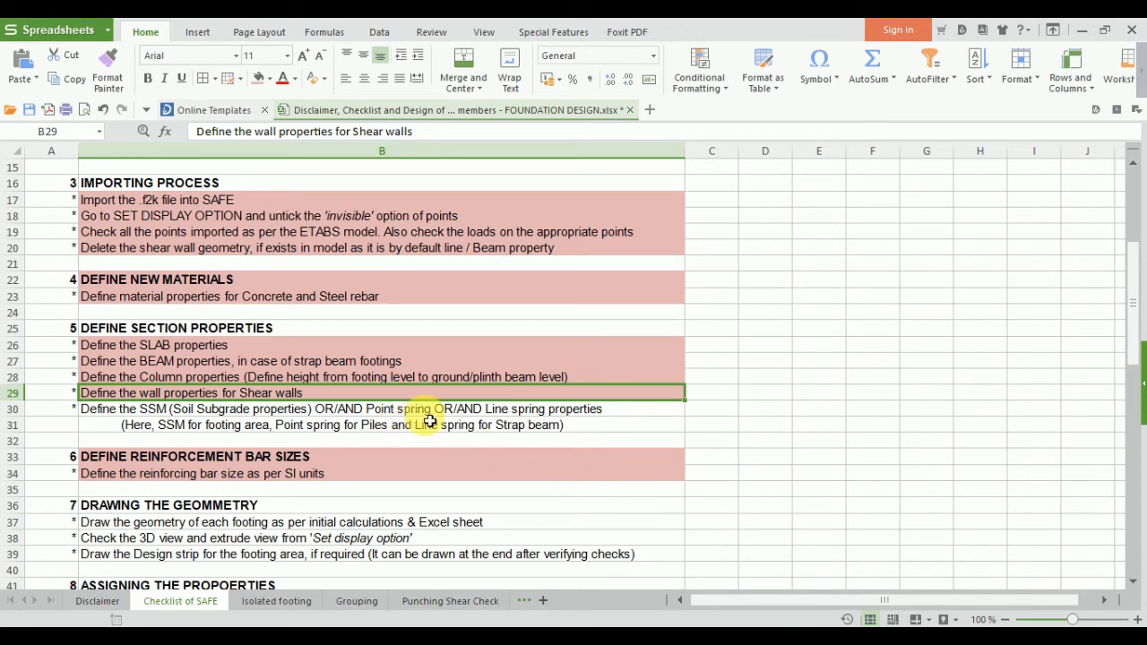
# Switch to SAFE, open the existing soil subgrade property SOIL1 for modification and rename it SSM 13750
pyautogui.hotkey('alt', 'Tab')
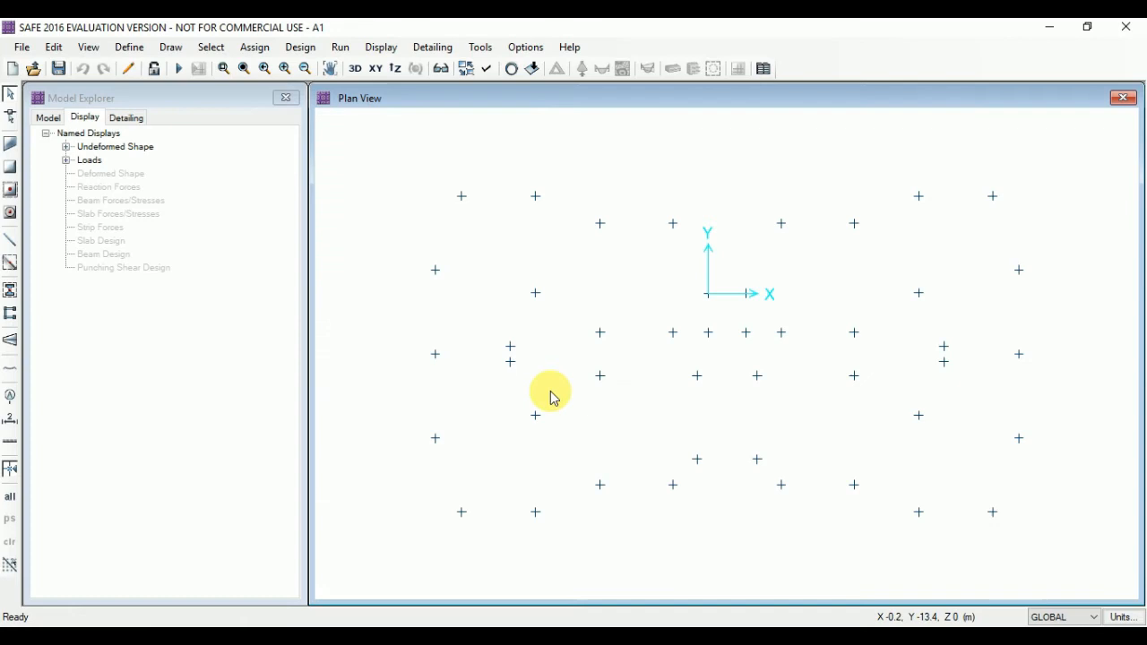
pyautogui.click(128, 49)
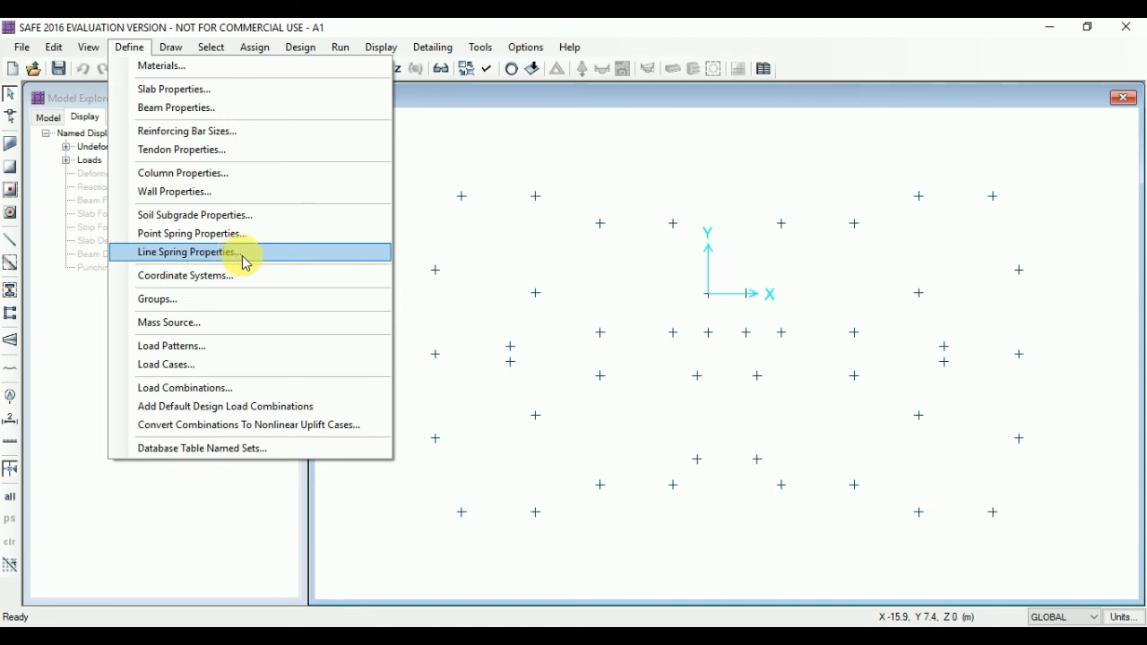
pyautogui.click(196, 220)
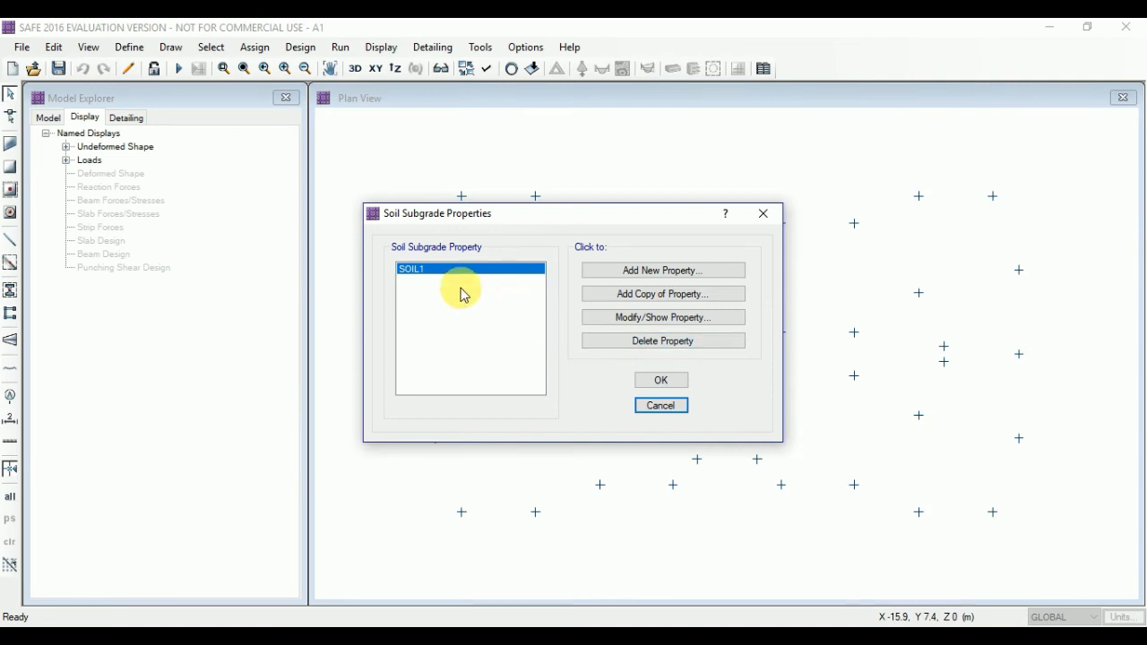
pyautogui.click(681, 318)
pyautogui.click(578, 170)
pyautogui.press('BackSpace')
pyautogui.press('BackSpace')
pyautogui.press('BackSpace')
pyautogui.press('BackSpace')
pyautogui.press('BackSpace')
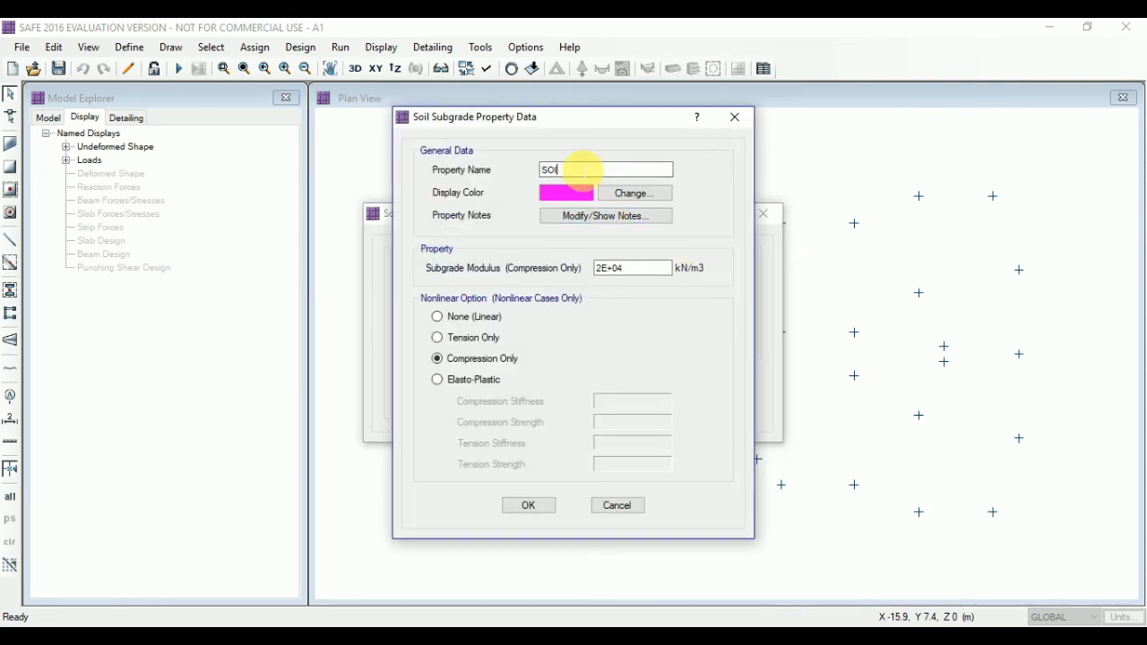
pyautogui.write('SSm')
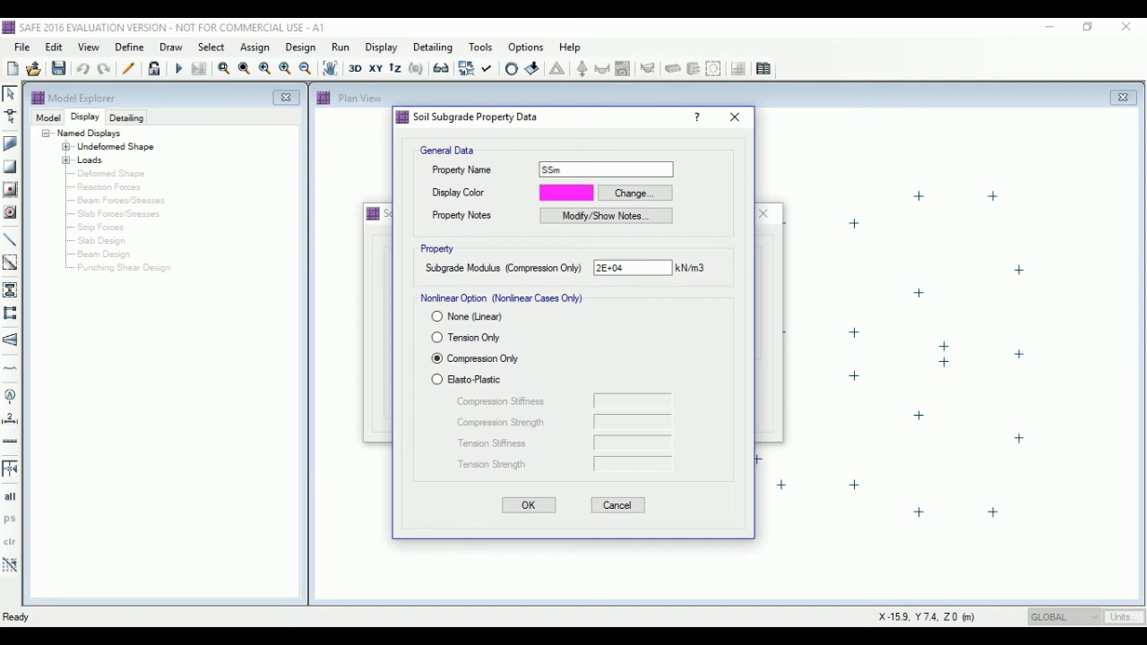
pyautogui.press('BackSpace')
pyautogui.write('M')
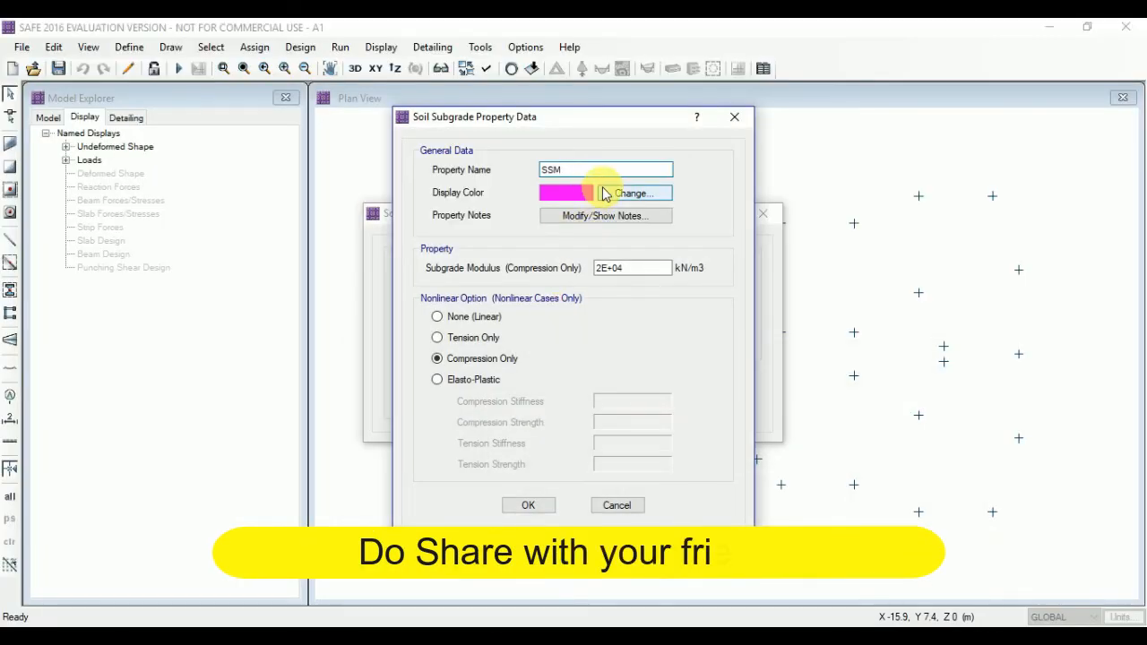
pyautogui.write('13750')
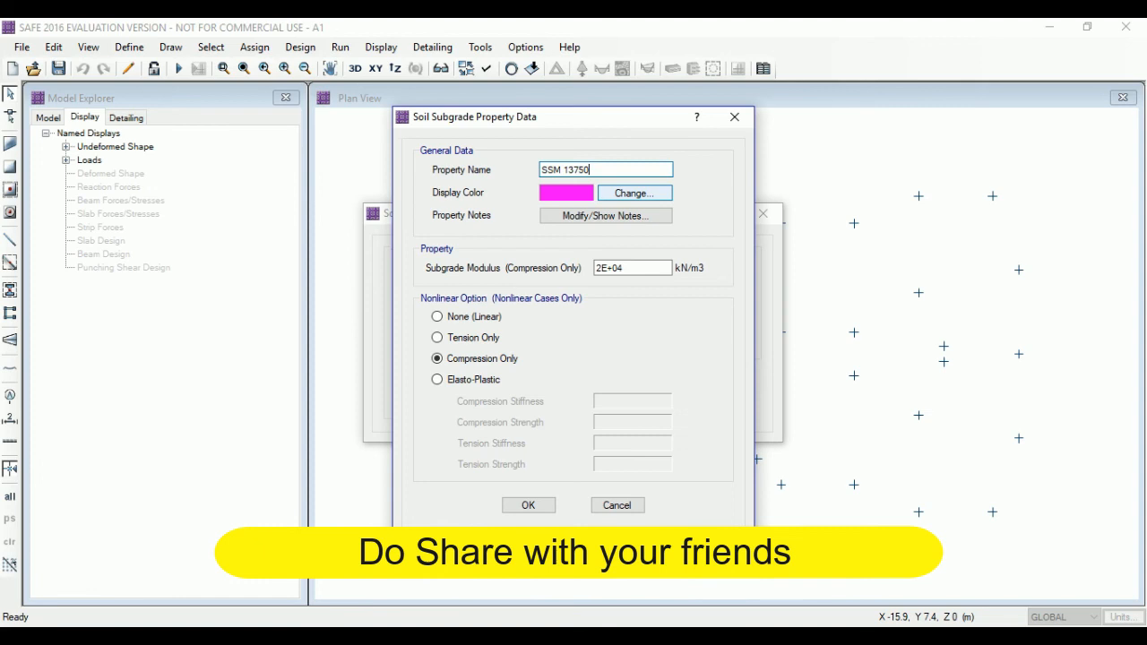
# Set the soil property's subgrade modulus to 13750 kN/m3 and accept the soil subgrade definitions
pyautogui.moveTo(668, 268); pyautogui.dragTo(610, 270)
pyautogui.write('13750')
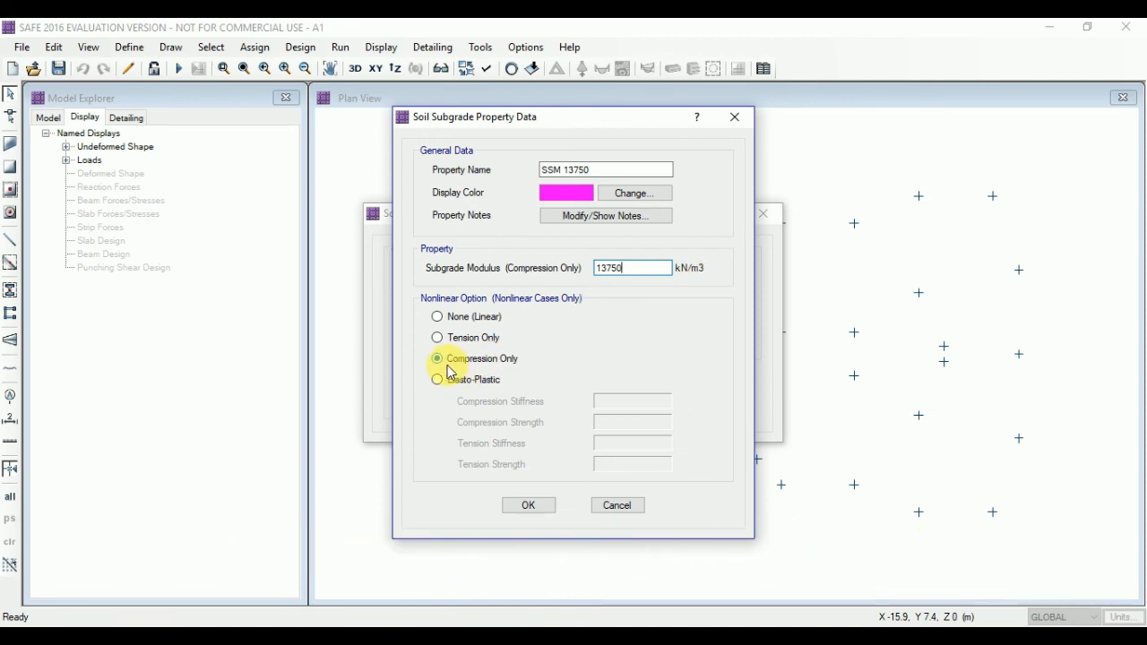
pyautogui.click(541, 507)
pyautogui.click(678, 380)
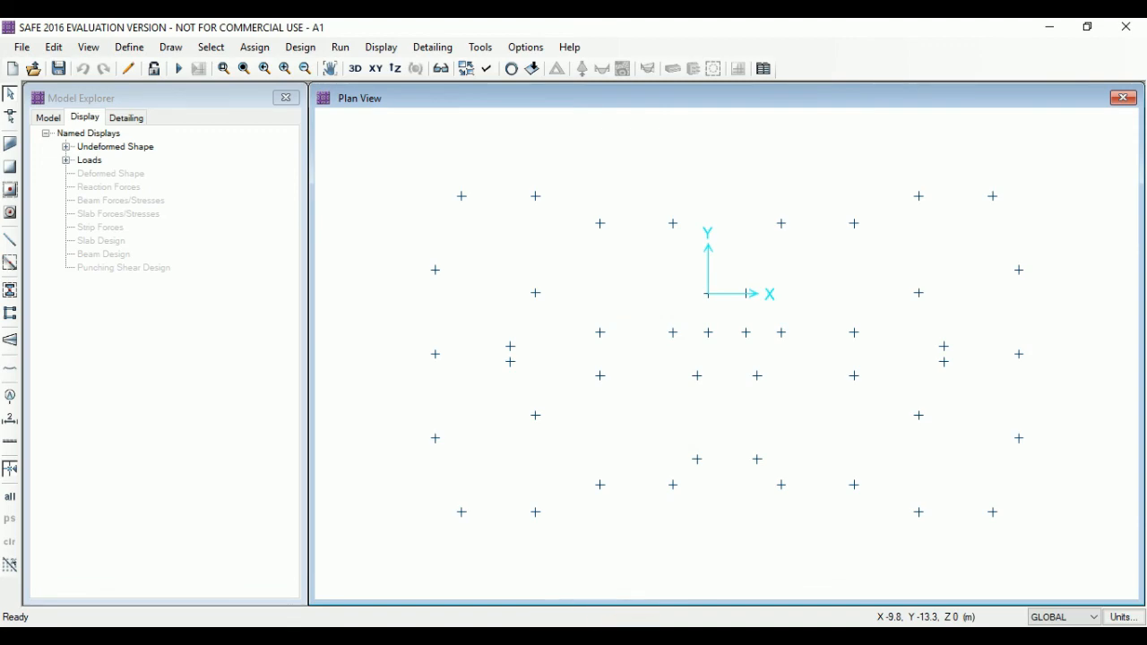
# Switch to the spreadsheet and shade the soil subgrade and spring properties rows 30 and 31 pink in the checklist
pyautogui.click(609, 638)
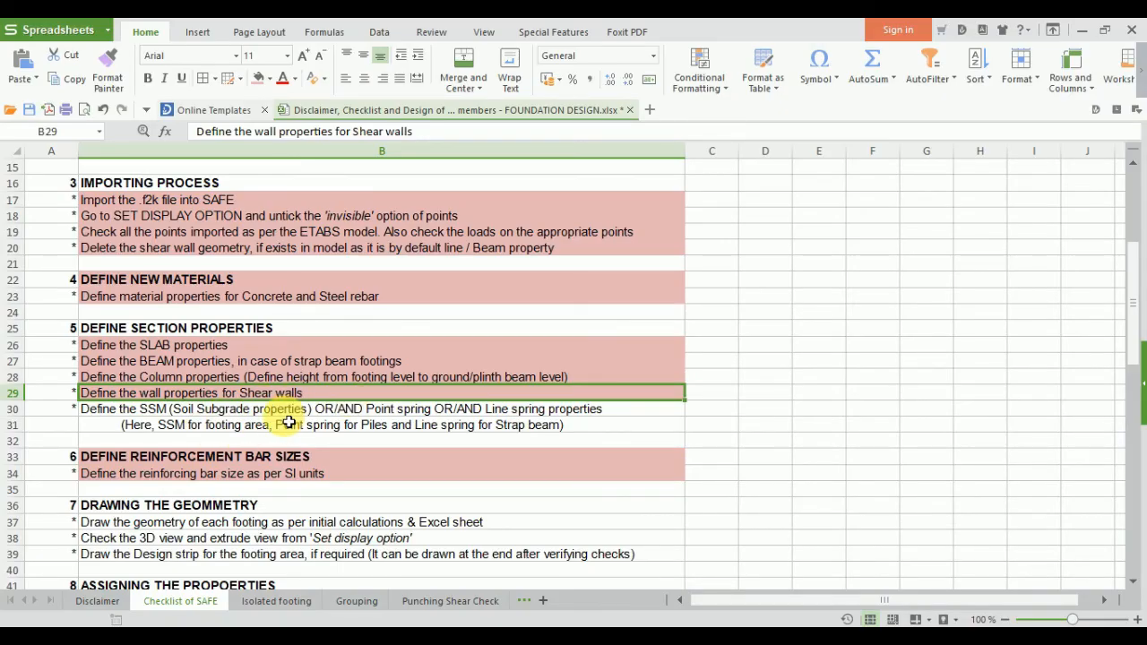
pyautogui.moveTo(300, 409); pyautogui.dragTo(299, 423)
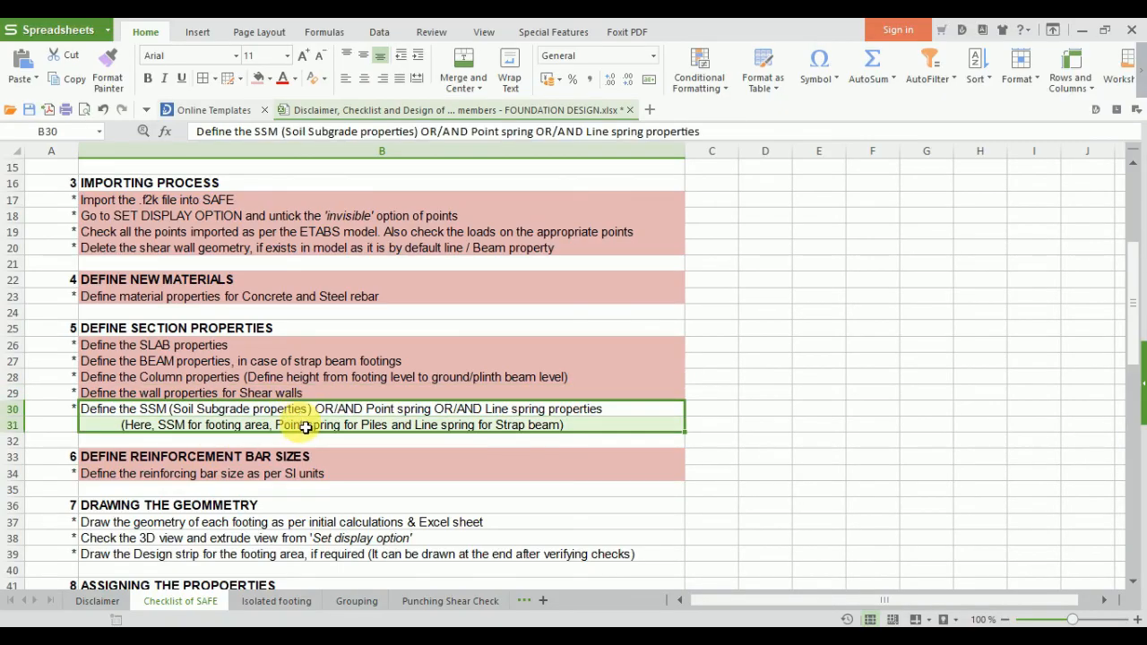
pyautogui.click(258, 78)
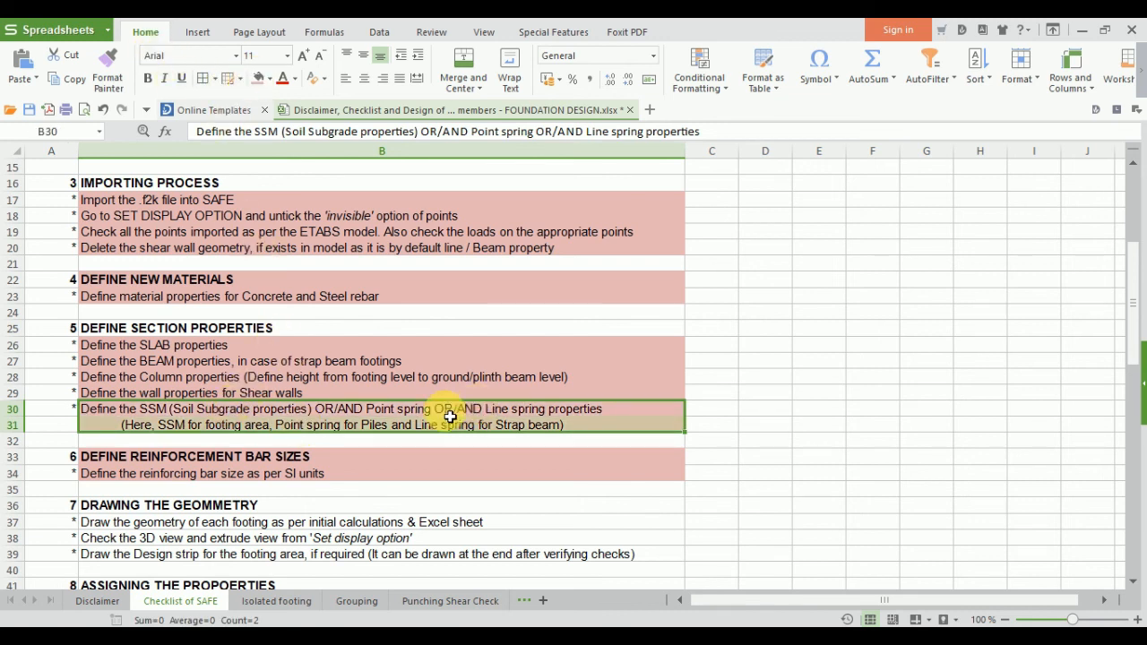
pyautogui.scroll(-2, 452, 412)
pyautogui.scroll(-1, 471, 388)
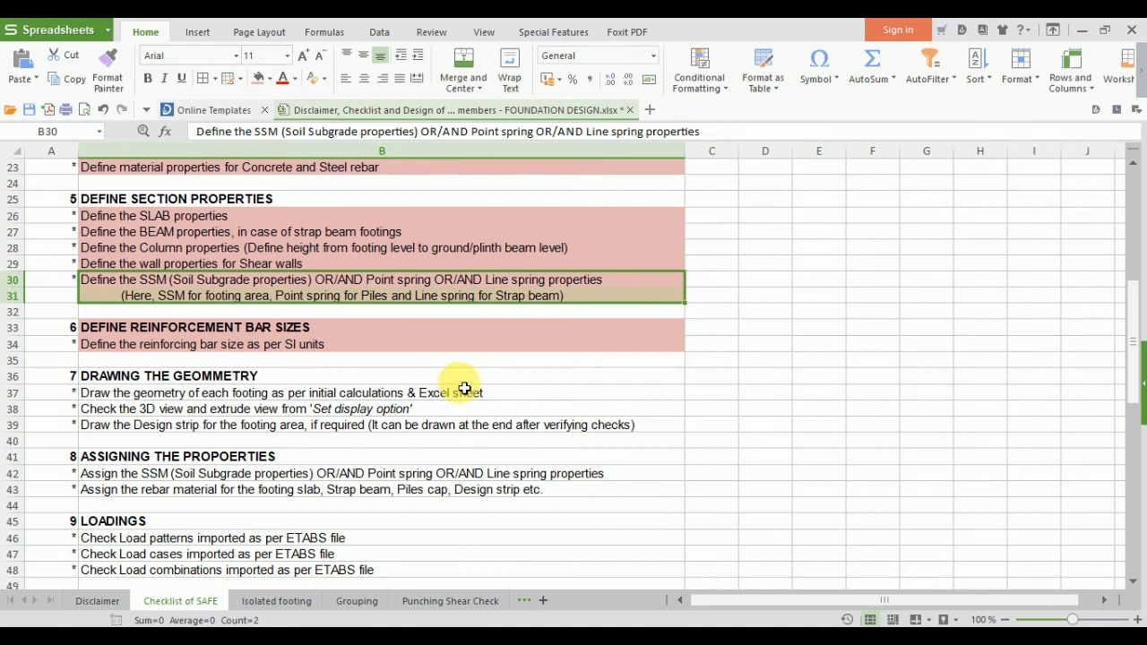